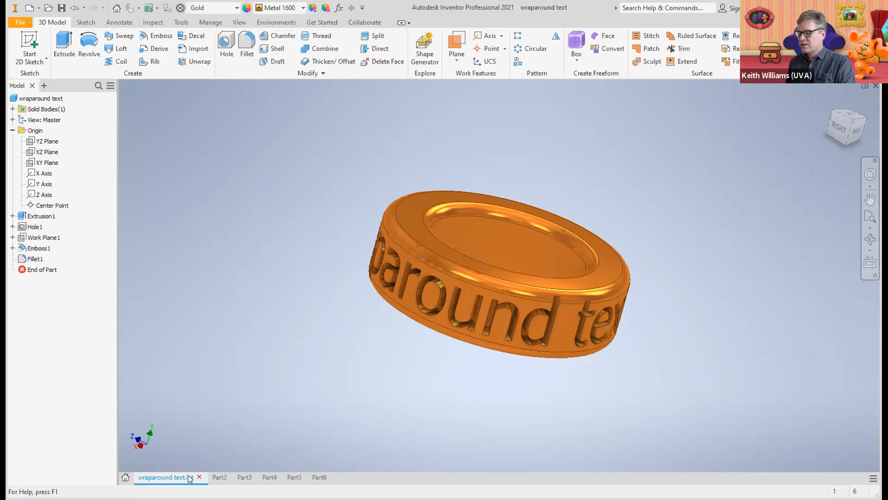
pyautogui.click(22, 21)
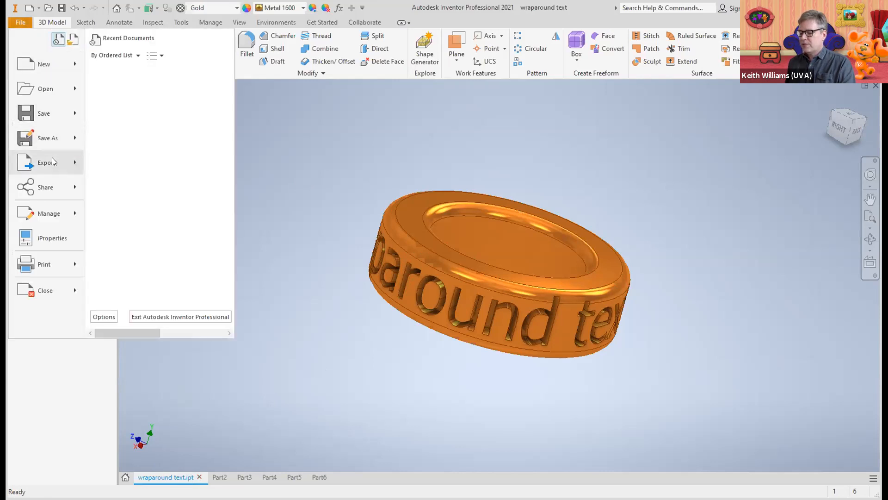
pyautogui.moveTo(52, 158)
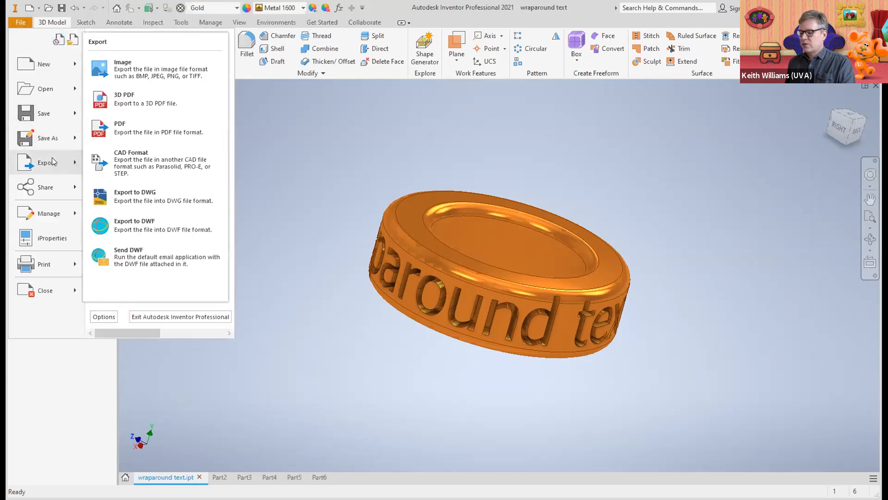
pyautogui.click(163, 168)
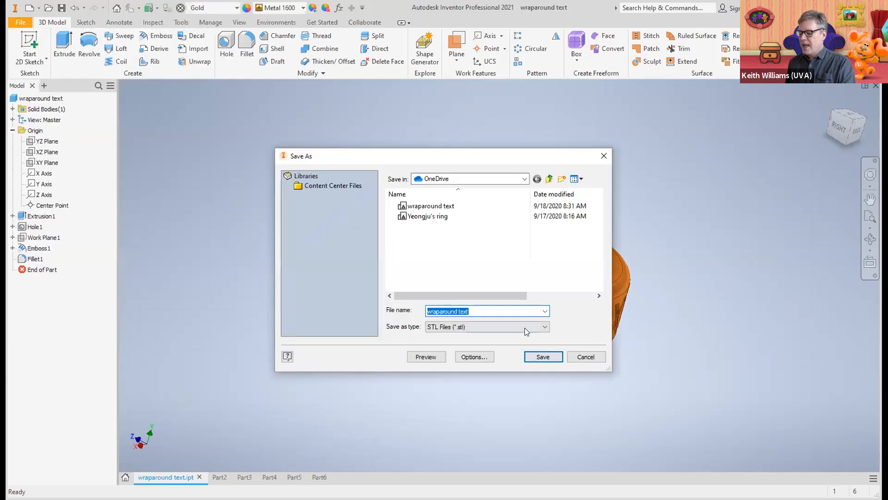
pyautogui.click(525, 326)
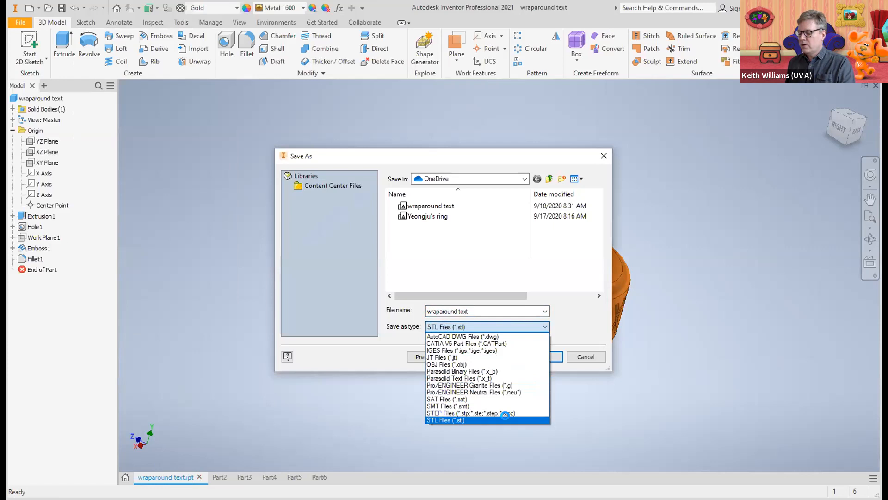
pyautogui.click(505, 419)
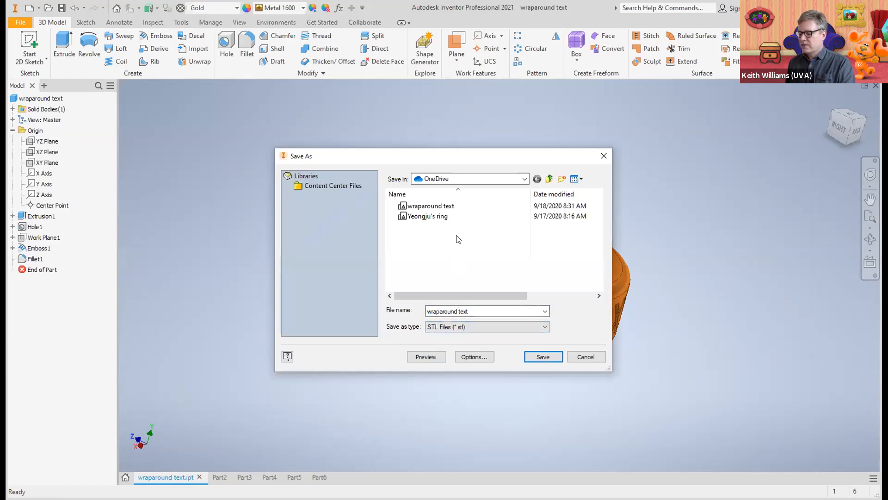
pyautogui.click(590, 356)
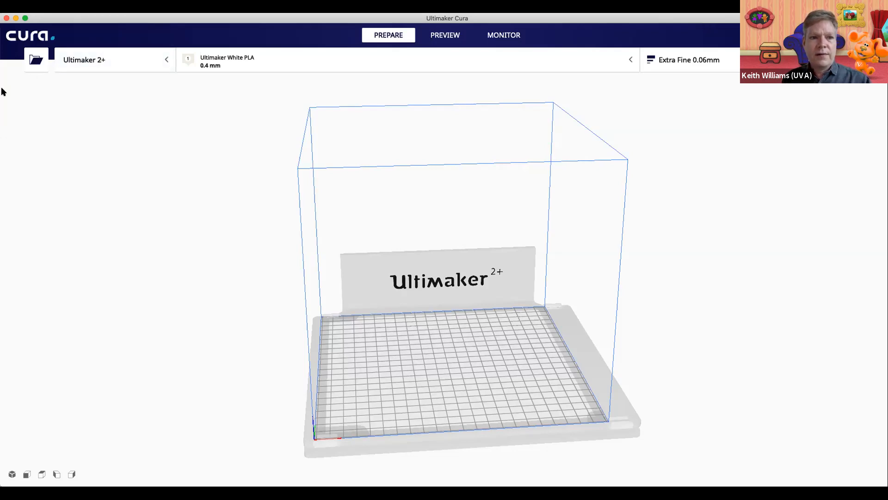
# - Switch to Ultimaker Cura and open the exported model file wraparound text.stl
pyautogui.moveTo(5, 88); pyautogui.dragTo(81, 67)
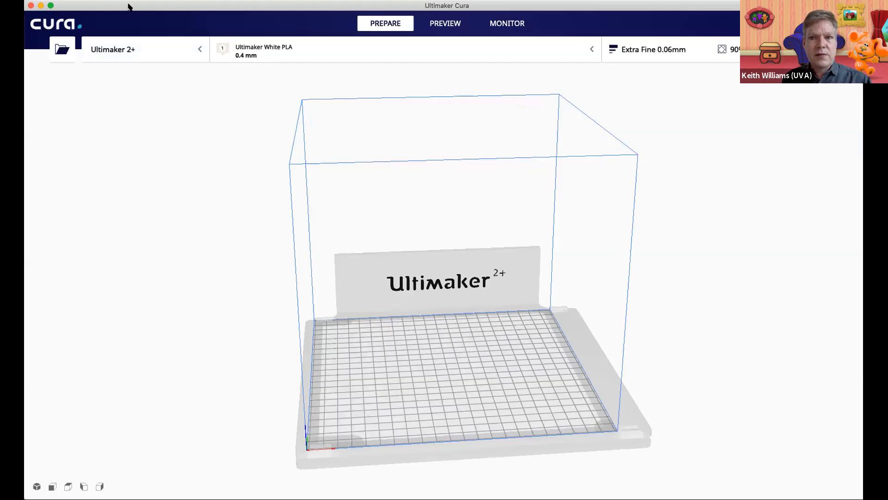
pyautogui.click(84, 2)
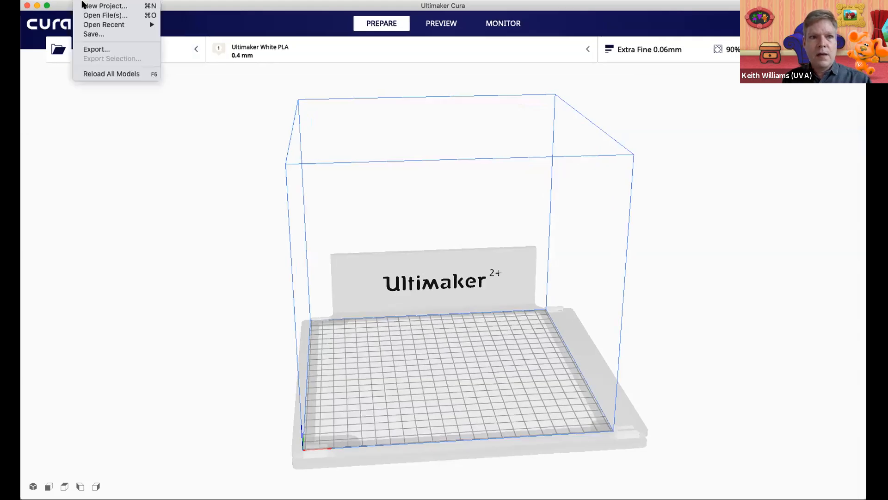
pyautogui.click(86, 15)
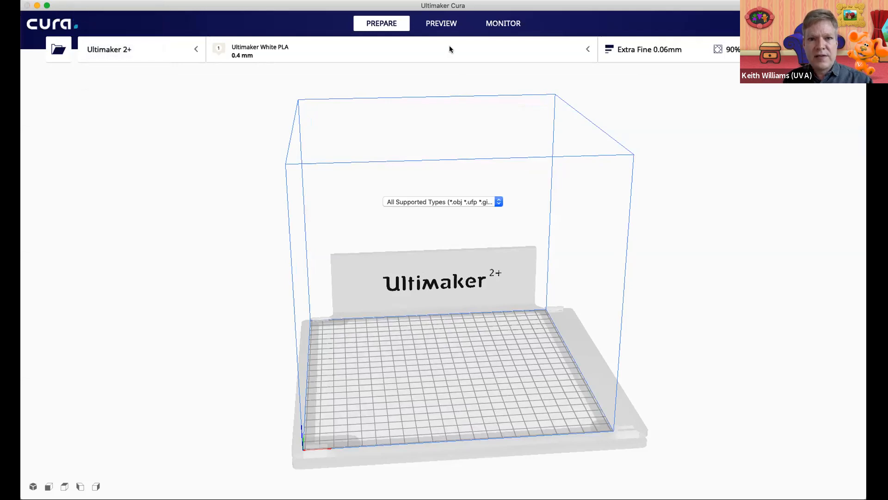
pyautogui.click(617, 221)
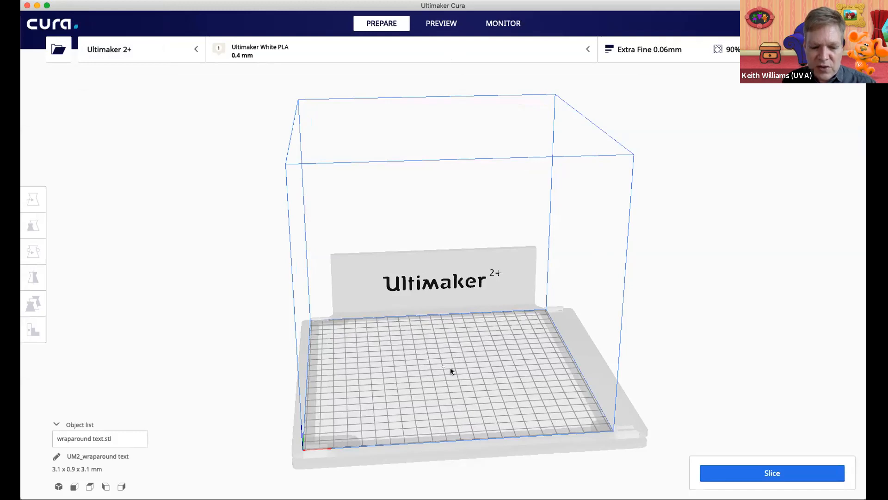
# - Scale the imported ring model uniformly to 1000 percent
pyautogui.scroll(6, 451, 368)
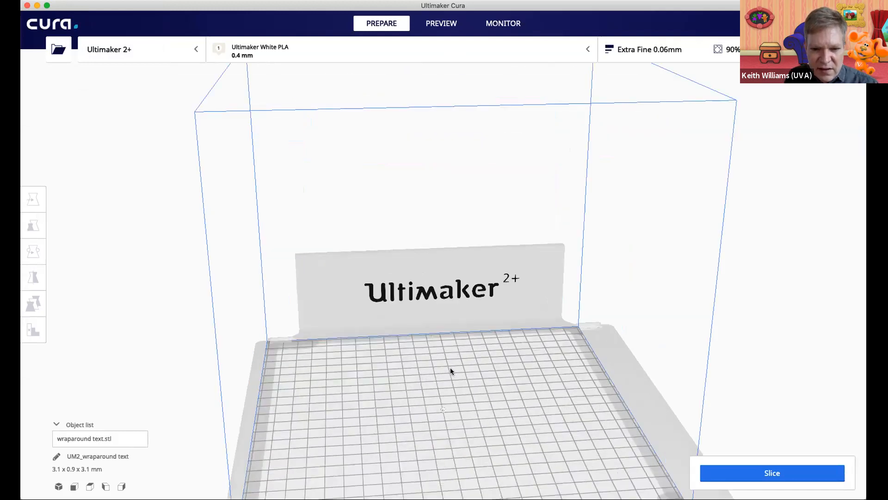
pyautogui.click(443, 468)
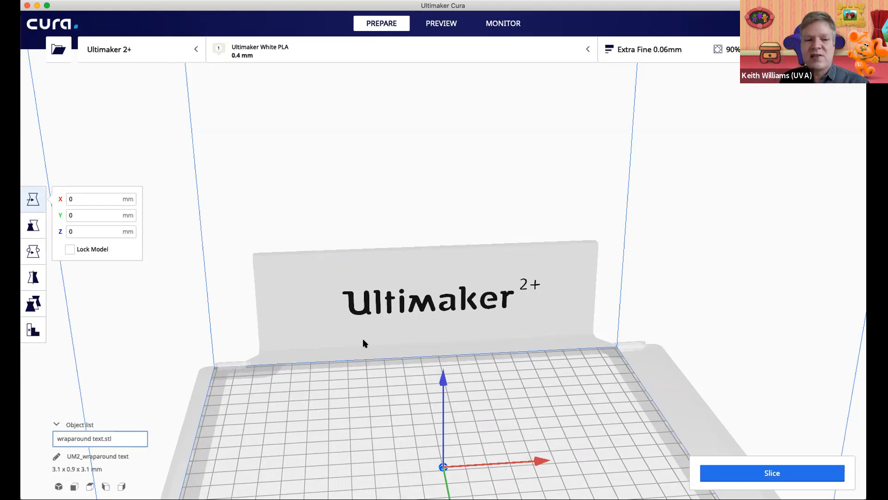
pyautogui.click(33, 226)
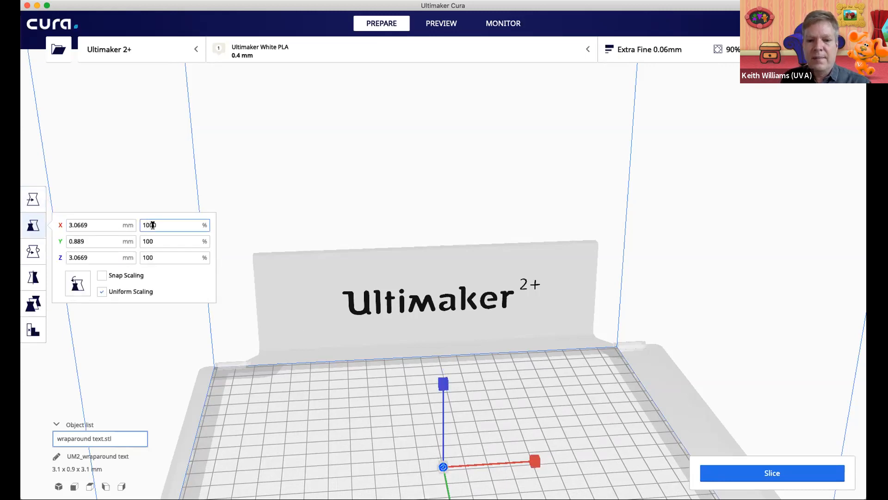
pyautogui.click(158, 238)
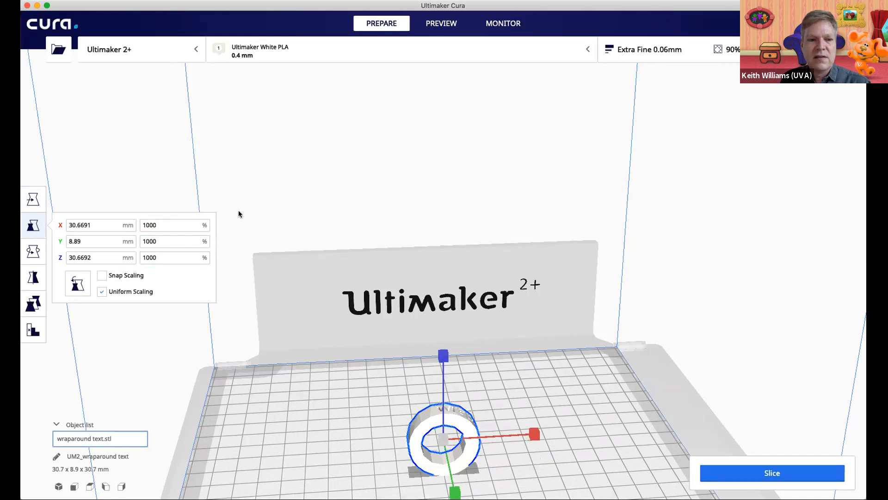
pyautogui.click(262, 208)
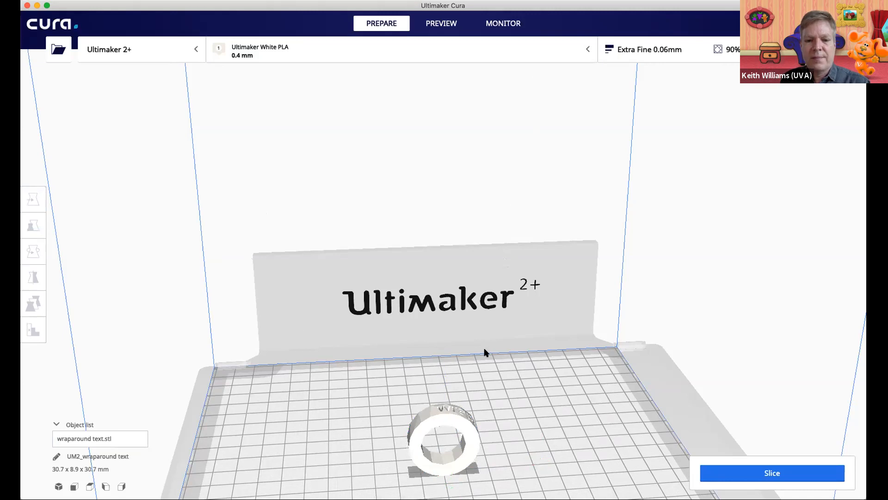
# - Slice the enlarged ring model for the Ultimaker 2+
pyautogui.moveTo(488, 328); pyautogui.dragTo(484, 253, button='middle')
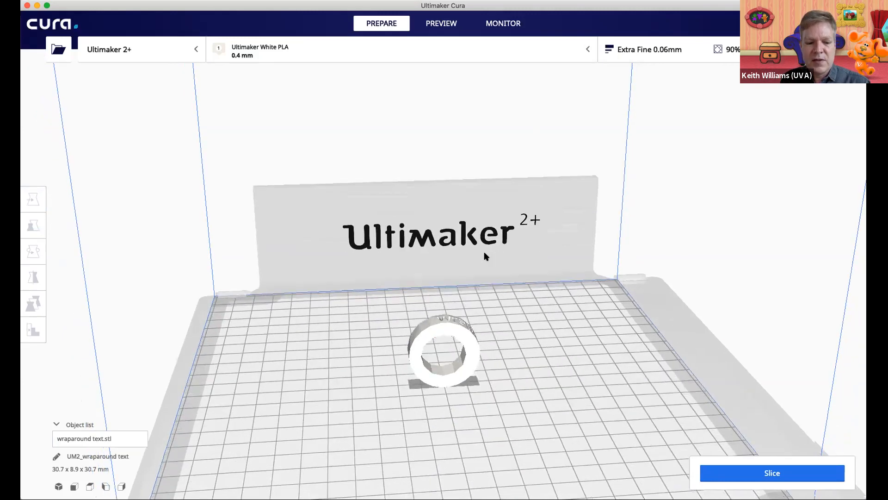
pyautogui.scroll(3, 485, 253)
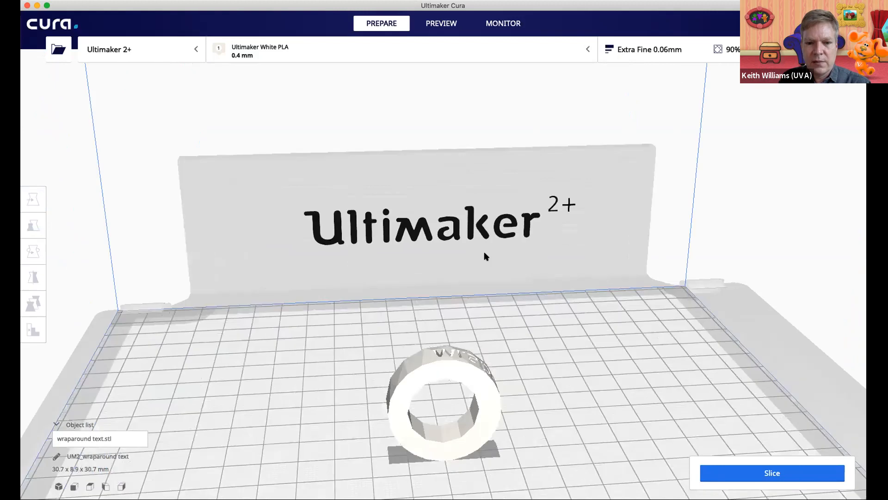
pyautogui.moveTo(480, 315); pyautogui.dragTo(464, 273, button='middle')
pyautogui.moveTo(464, 273); pyautogui.dragTo(428, 276, button='right')
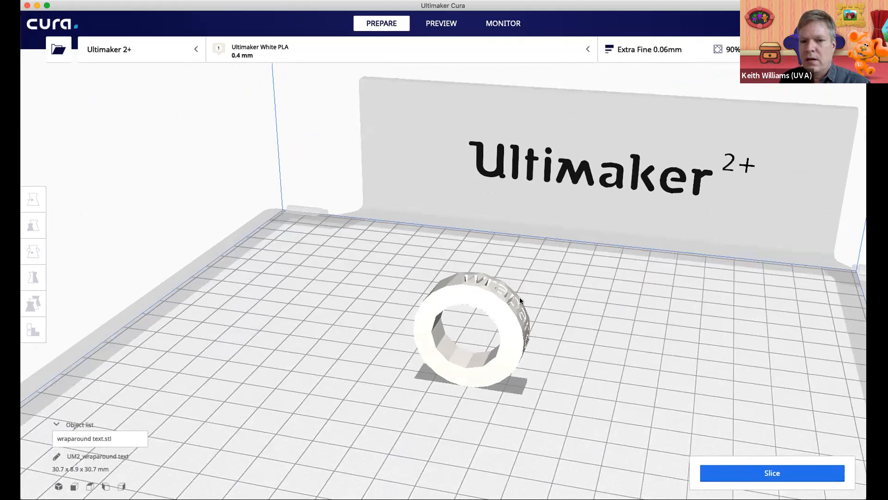
pyautogui.click(494, 300)
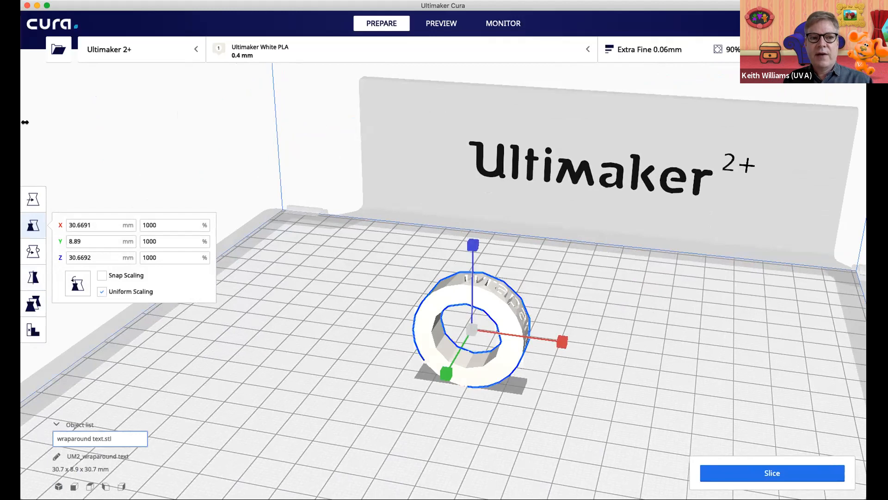
pyautogui.keyDown('alt'); pyautogui.moveTo(25, 122); pyautogui.dragTo(63, 122); pyautogui.keyUp('alt')
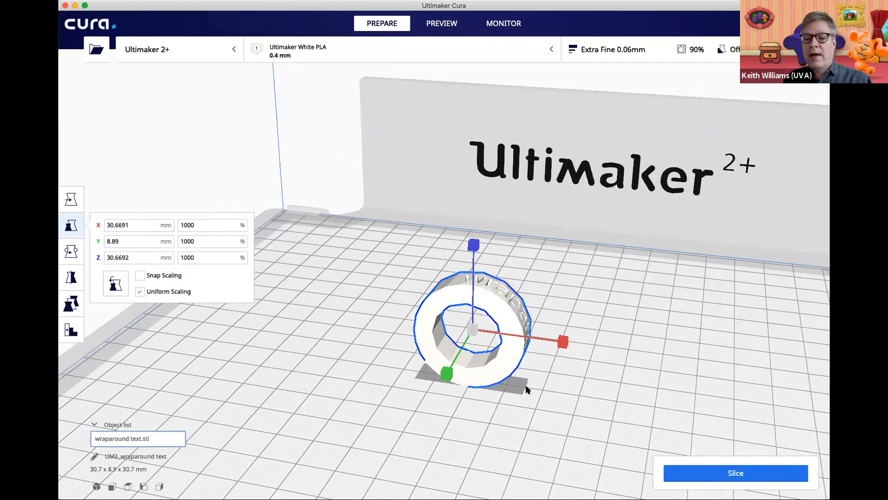
pyautogui.click(715, 474)
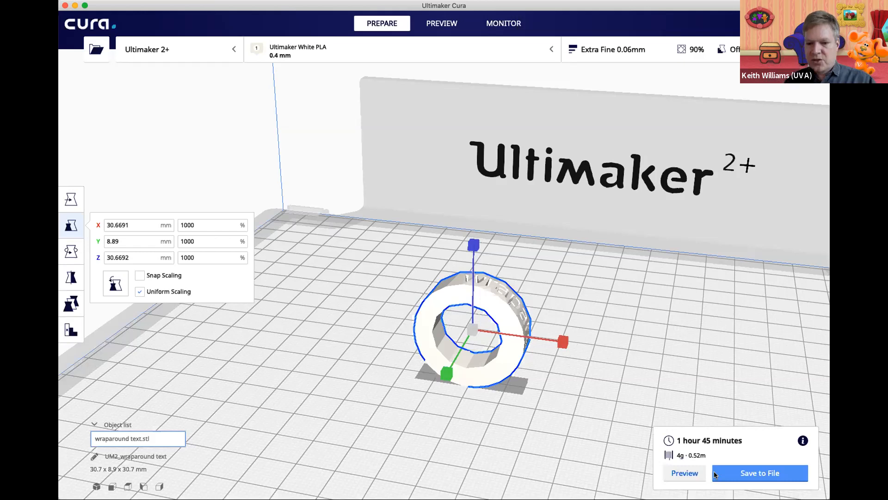
pyautogui.click(486, 101)
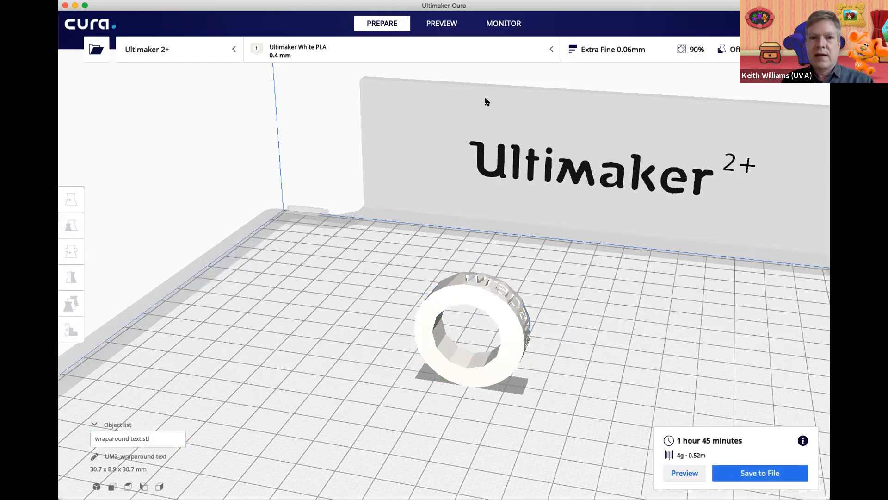
# - Preview the sliced ring in layer view, lower the displayed range to layer 63 and play the print-head simulation
pyautogui.click(448, 25)
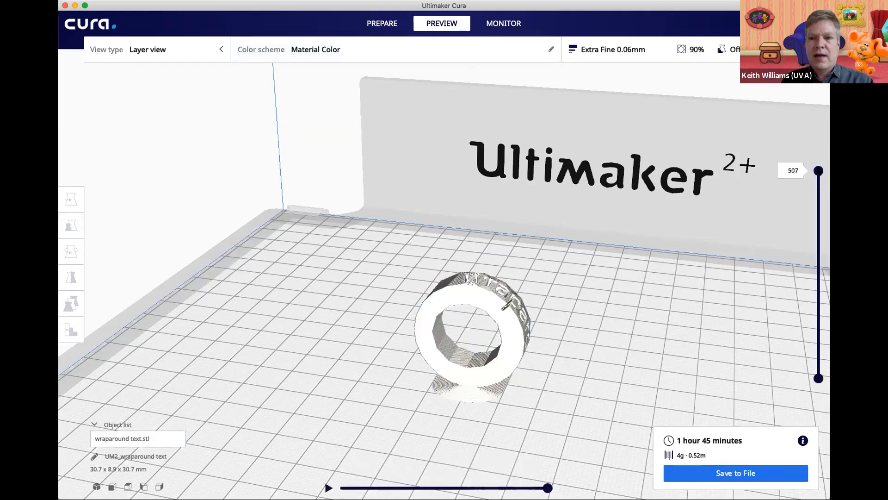
pyautogui.moveTo(817, 181); pyautogui.dragTo(795, 345)
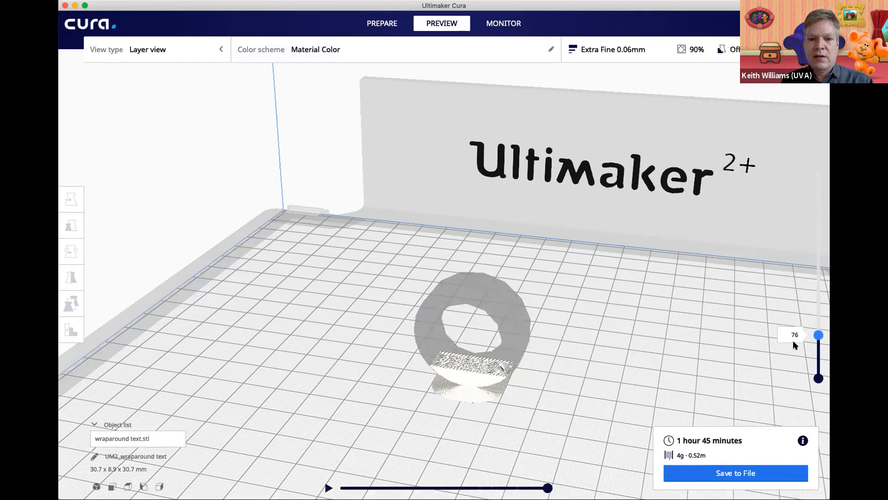
pyautogui.click(327, 487)
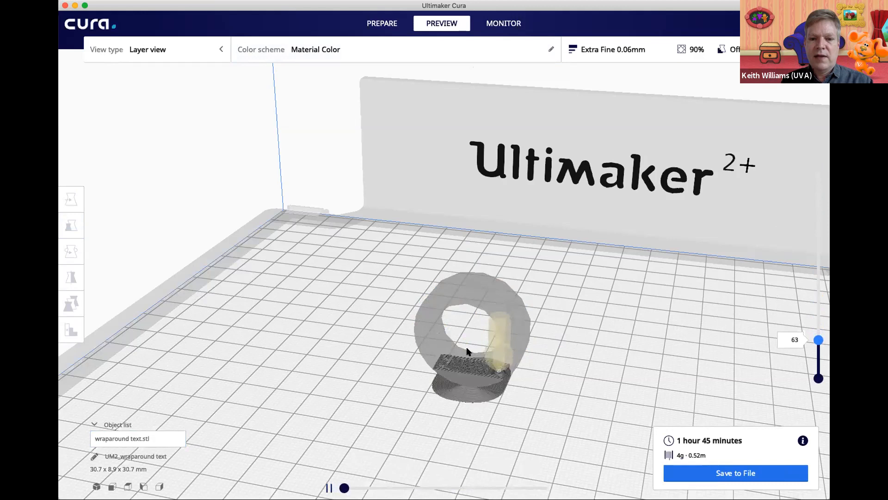
pyautogui.scroll(5, 467, 352)
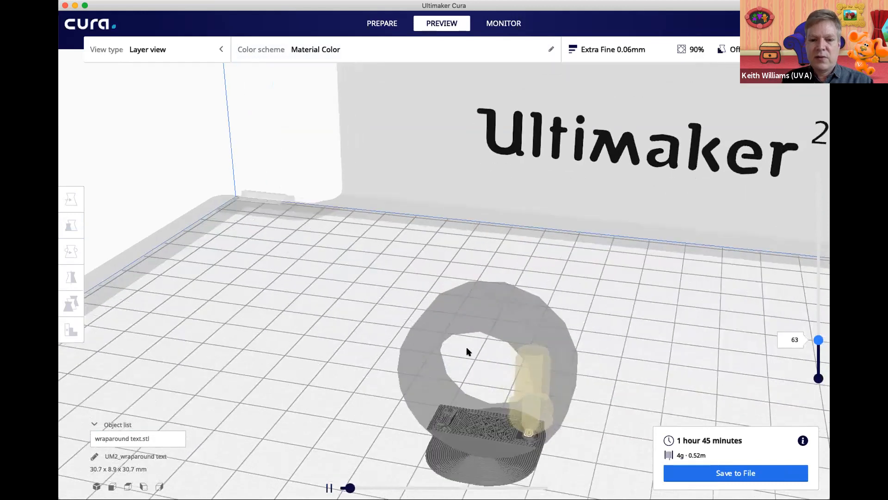
pyautogui.moveTo(458, 352); pyautogui.dragTo(447, 300, button='middle')
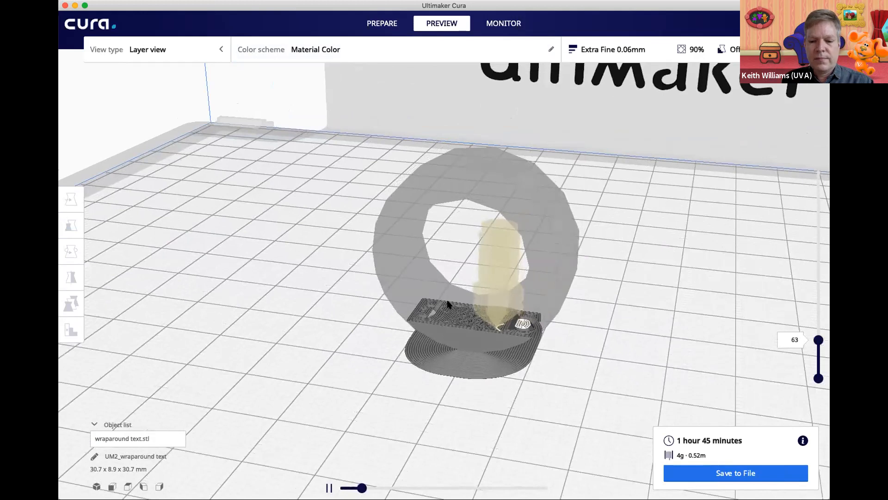
pyautogui.scroll(4, 448, 303)
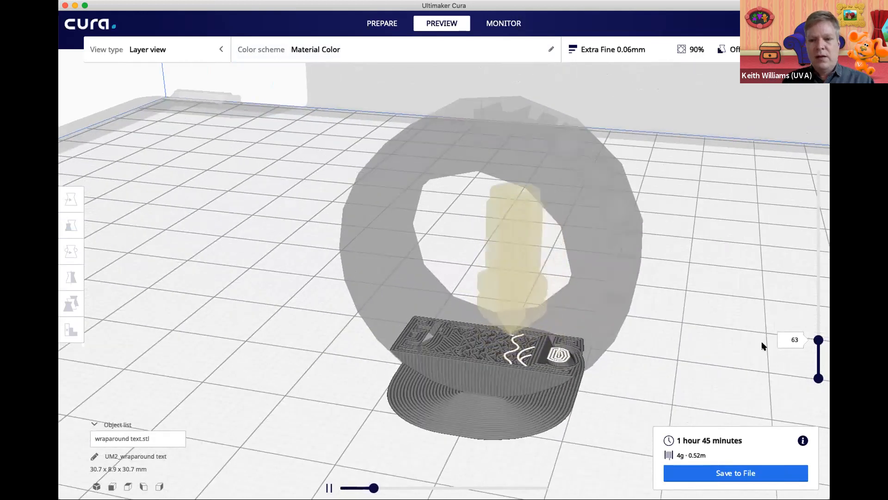
# - Play the print-head simulation on the first layers of the base, and again at about layer 90
pyautogui.moveTo(818, 340); pyautogui.dragTo(813, 374)
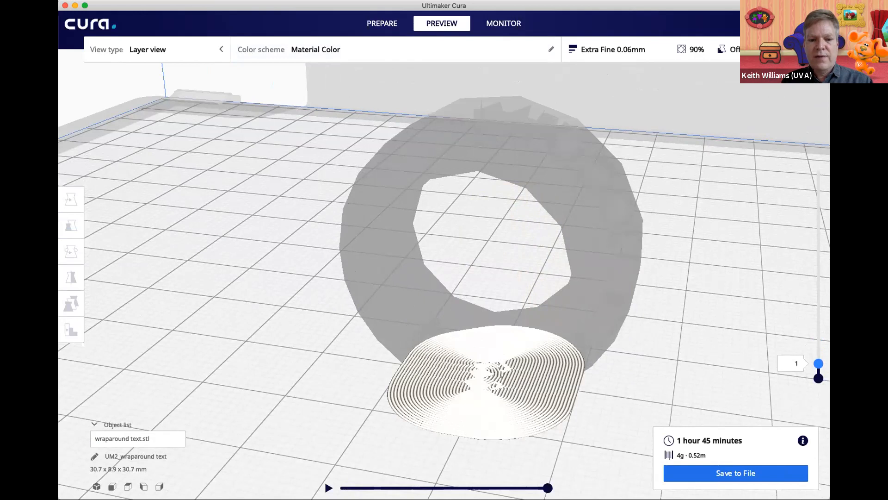
pyautogui.click(329, 488)
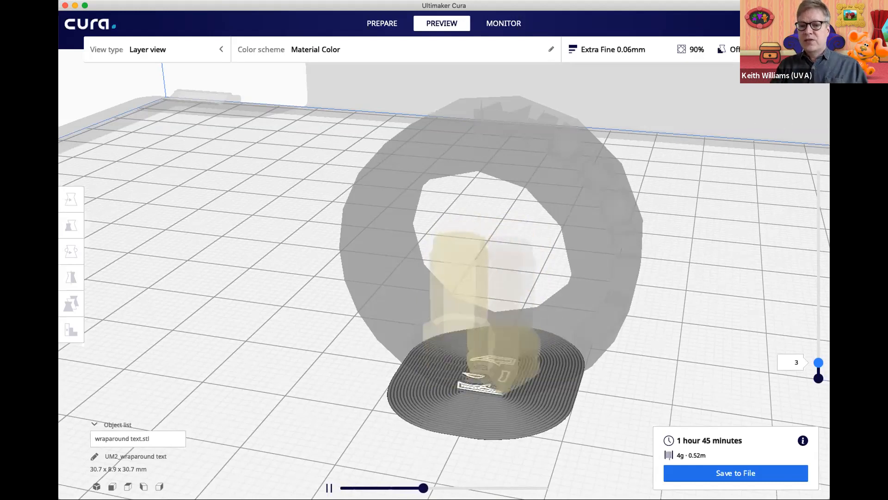
pyautogui.moveTo(816, 362); pyautogui.dragTo(824, 319)
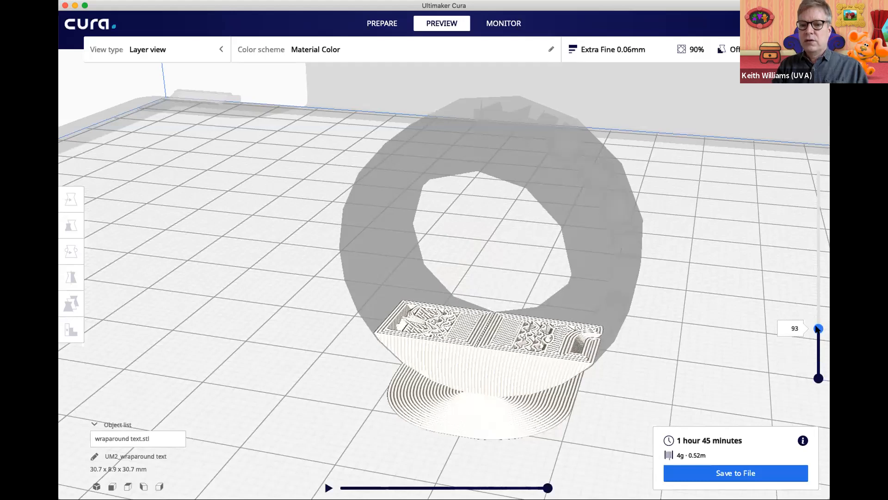
pyautogui.moveTo(818, 329); pyautogui.dragTo(819, 331)
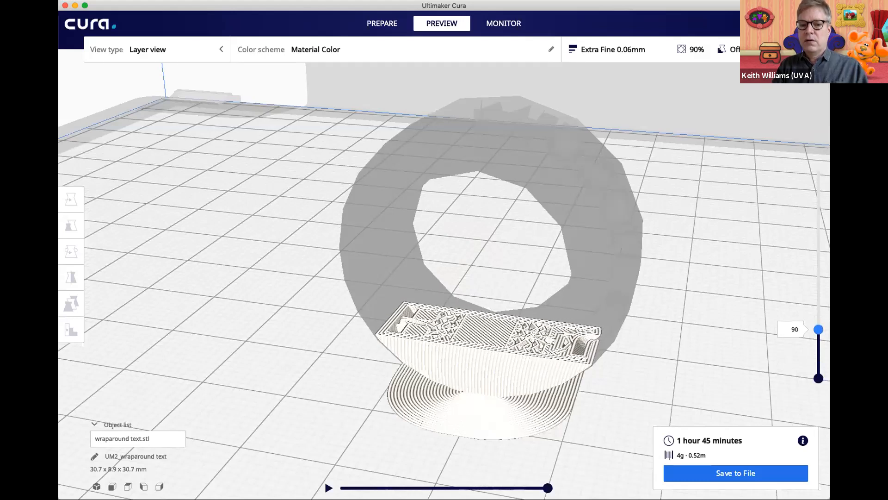
pyautogui.click(329, 487)
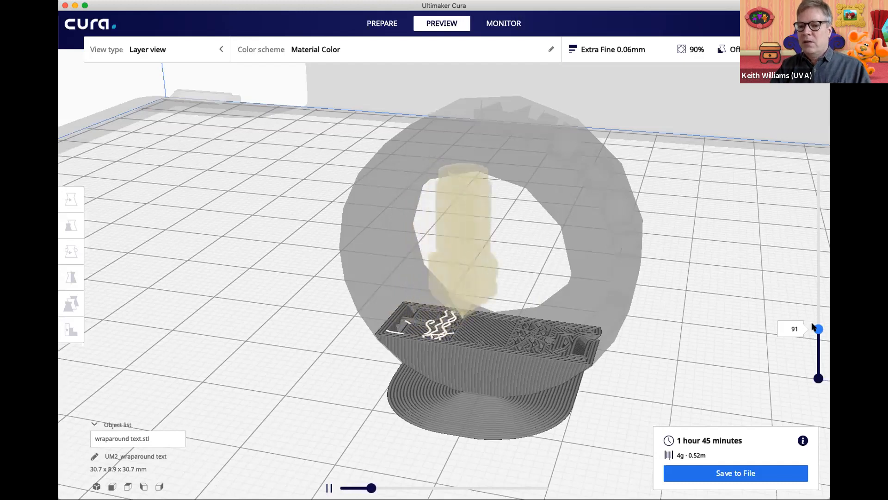
# - Show the full ring up to layer 507 in the preview, and lower the displayed range to layer 421
pyautogui.moveTo(817, 330); pyautogui.dragTo(823, 160)
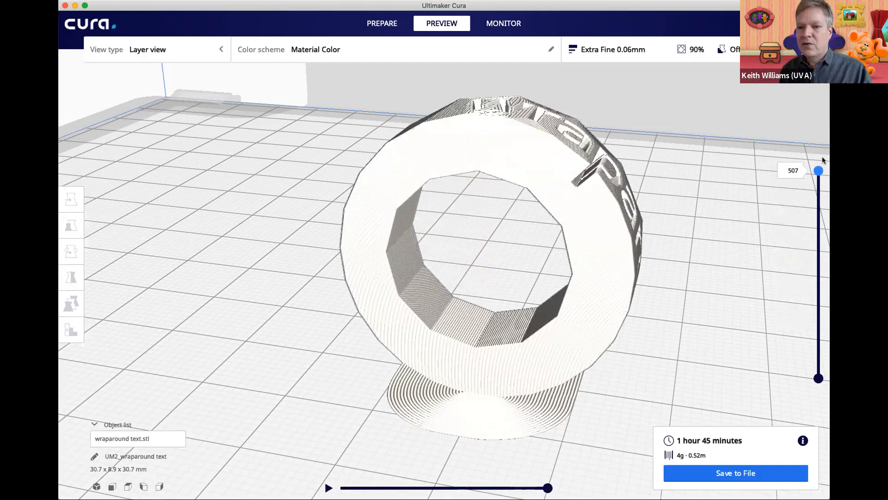
pyautogui.moveTo(820, 175); pyautogui.dragTo(819, 199)
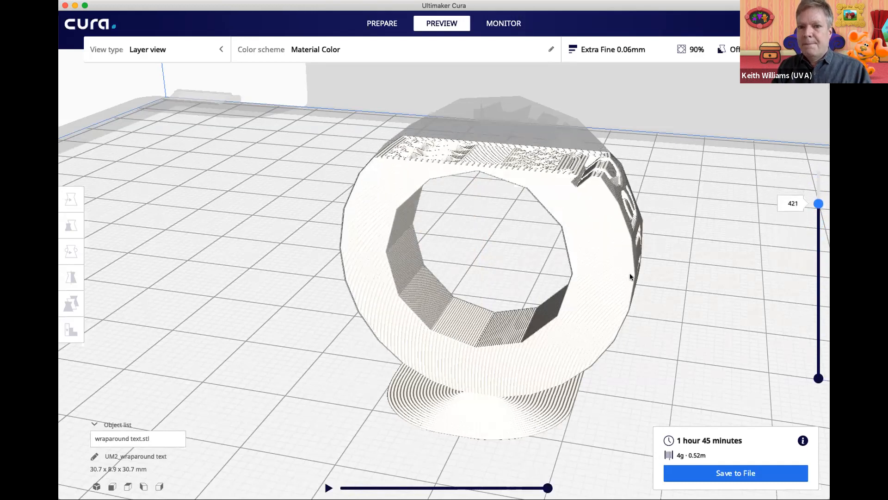
# - Play the print-head simulation of the ring at layer 421, seen from a low front angle
pyautogui.moveTo(630, 273); pyautogui.dragTo(667, 312, button='right')
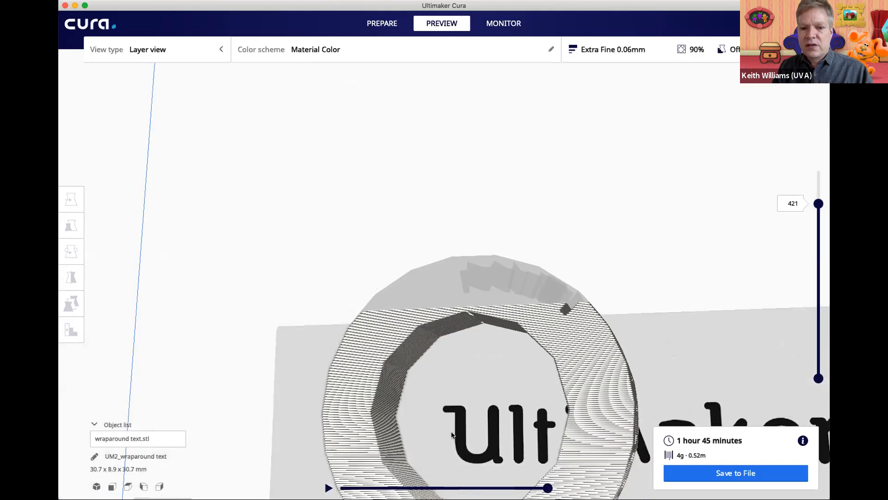
pyautogui.click(328, 487)
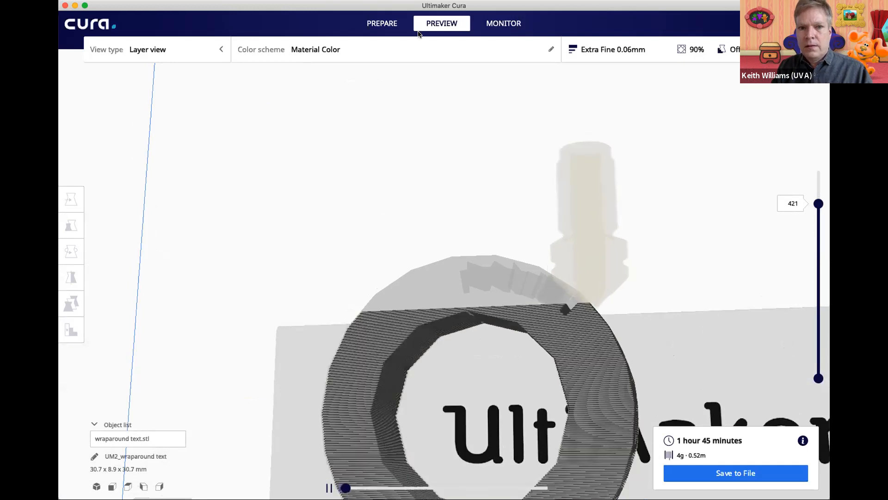
# - Return to the preparation view and examine the red overhang area inside the ring's hole
pyautogui.click(382, 23)
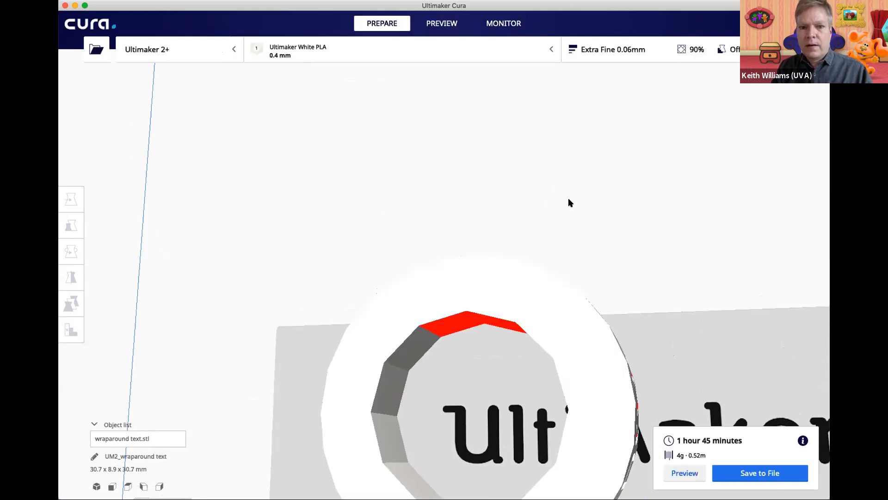
pyautogui.scroll(5, 581, 243)
pyautogui.scroll(-5, 579, 243)
pyautogui.scroll(-4, 582, 249)
pyautogui.click(583, 239)
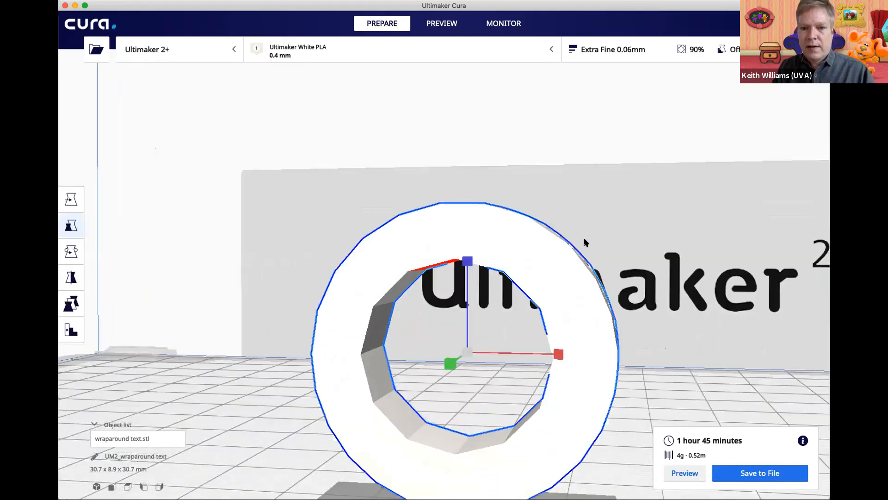
pyautogui.click(583, 200)
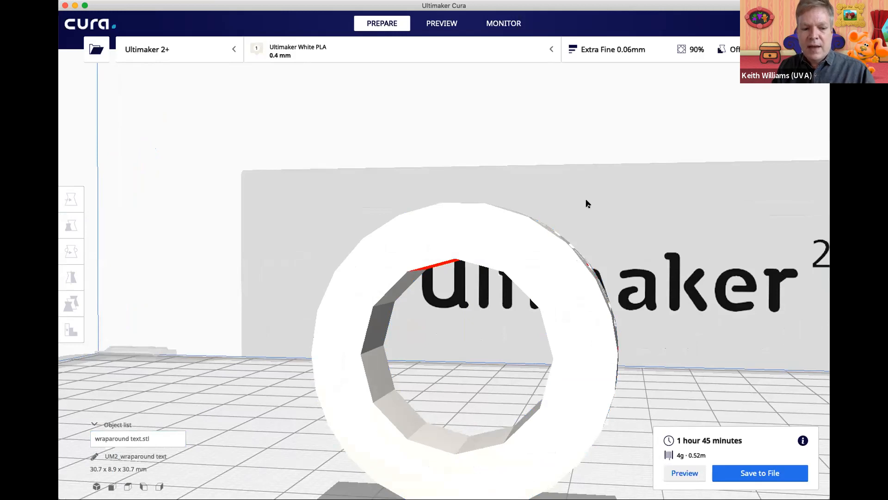
pyautogui.moveTo(584, 174); pyautogui.dragTo(584, 175, button='middle')
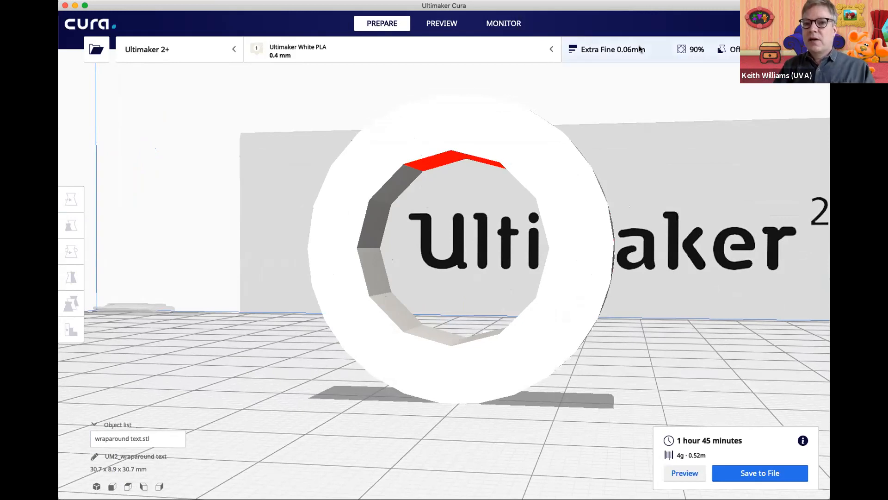
# - Enable Generate Support in the print settings and slice the upright ring again
pyautogui.click(659, 57)
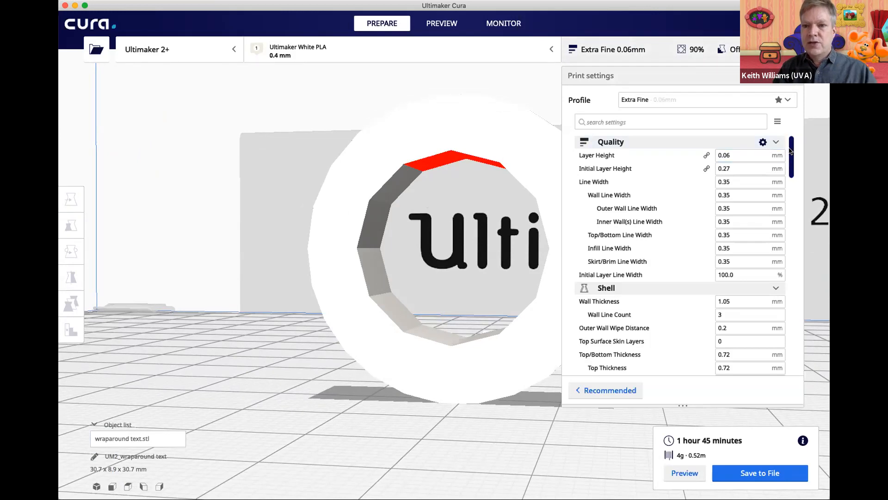
pyautogui.moveTo(791, 150); pyautogui.dragTo(786, 180)
pyautogui.scroll(-5, 779, 210)
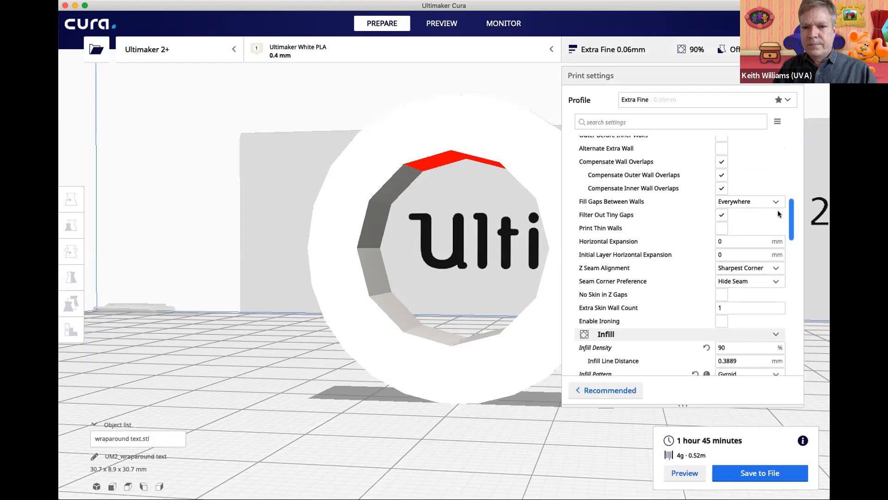
pyautogui.scroll(-5, 779, 214)
pyautogui.scroll(-6, 763, 252)
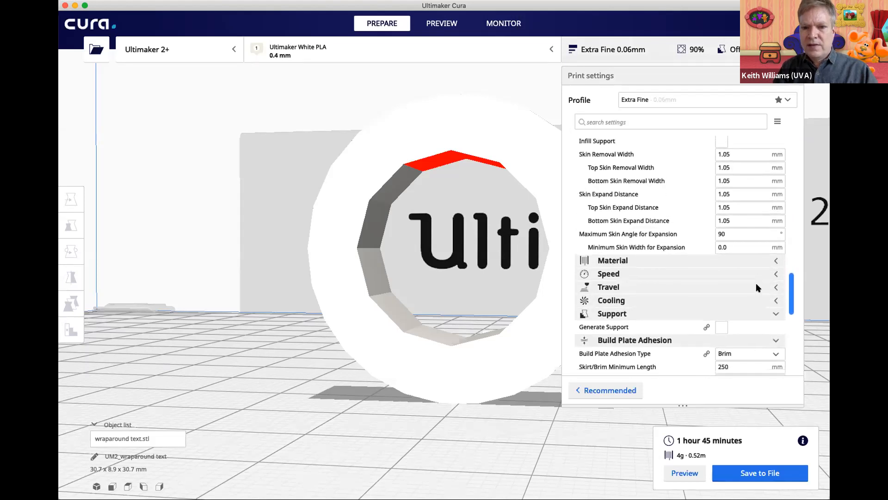
pyautogui.scroll(-2, 759, 288)
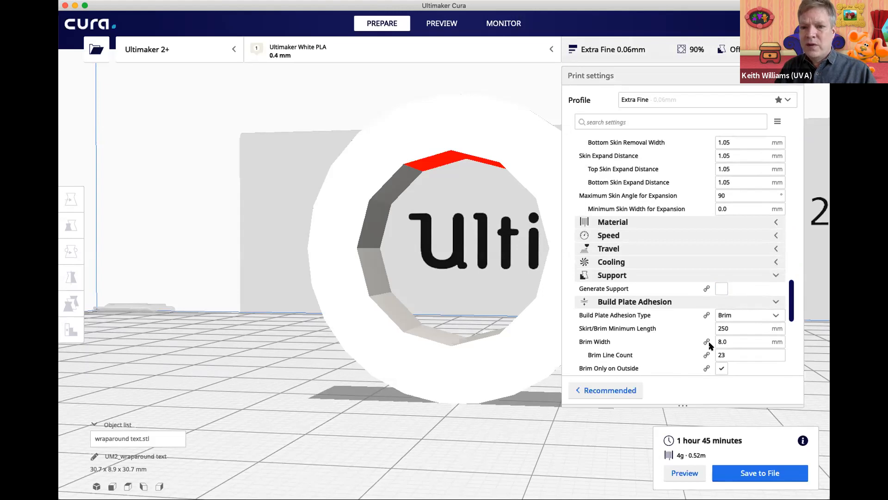
pyautogui.click(721, 292)
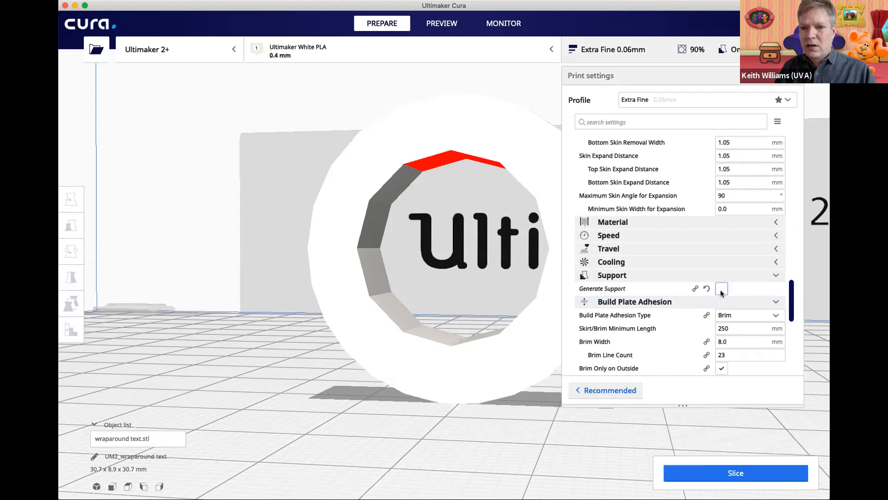
pyautogui.click(725, 472)
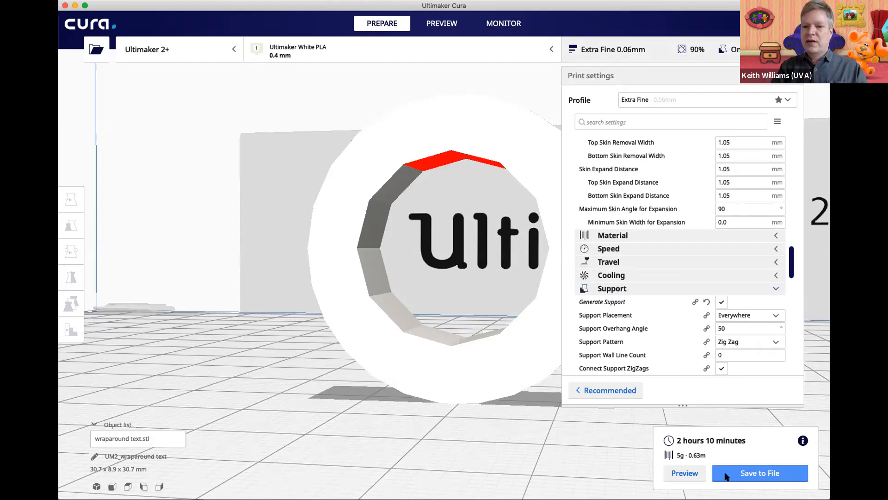
pyautogui.click(656, 55)
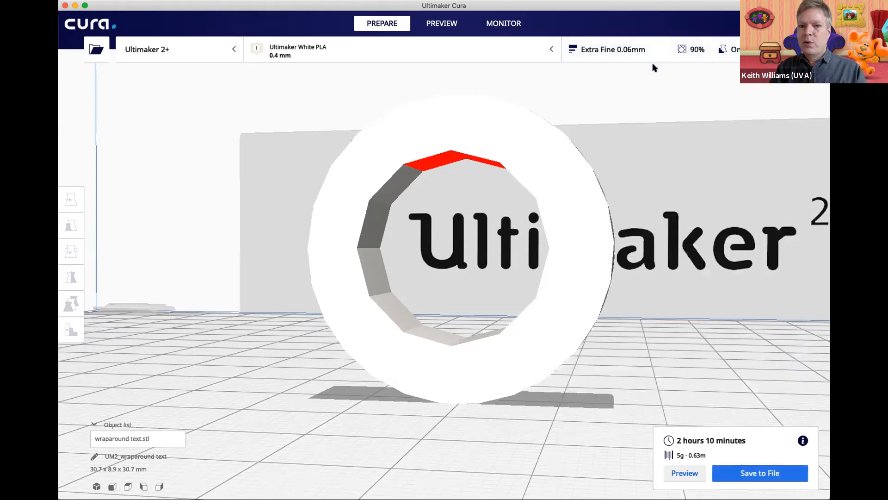
# - Preview the upright ring in layer view and examine the supports inside the hole and around the base
pyautogui.moveTo(626, 204); pyautogui.dragTo(526, 133, button='right')
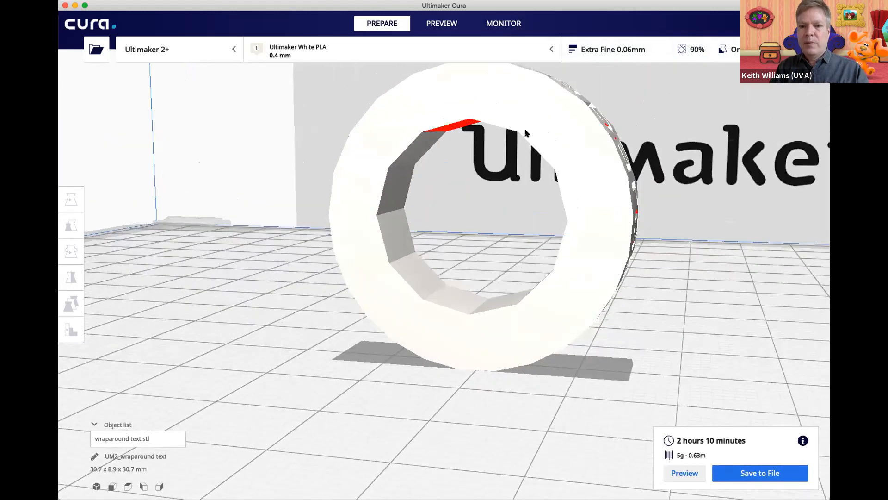
pyautogui.click(453, 25)
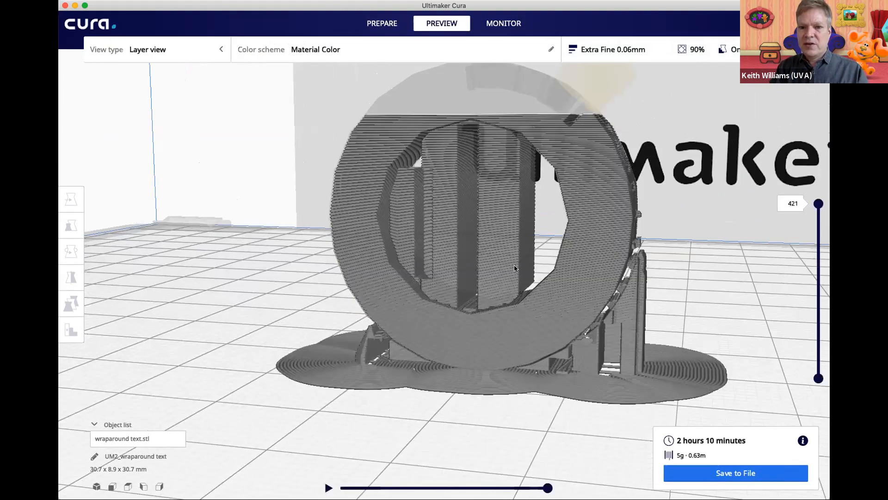
pyautogui.scroll(4, 512, 276)
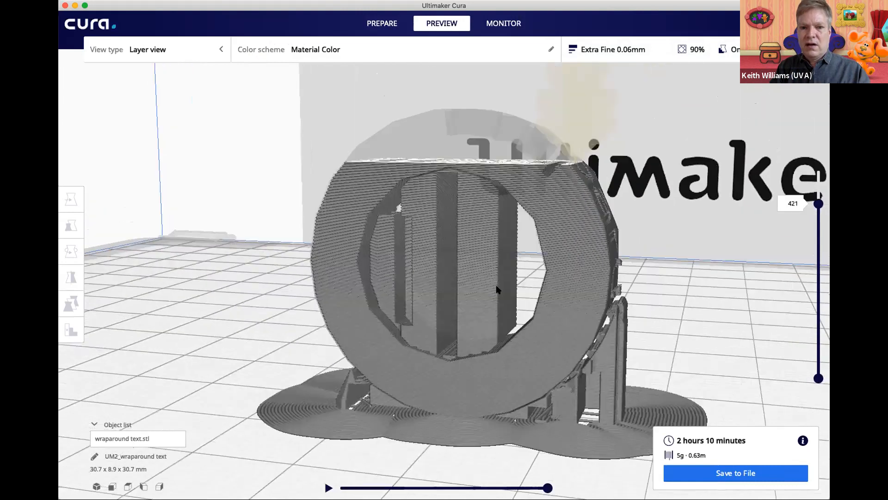
pyautogui.moveTo(497, 286); pyautogui.dragTo(499, 275, button='middle')
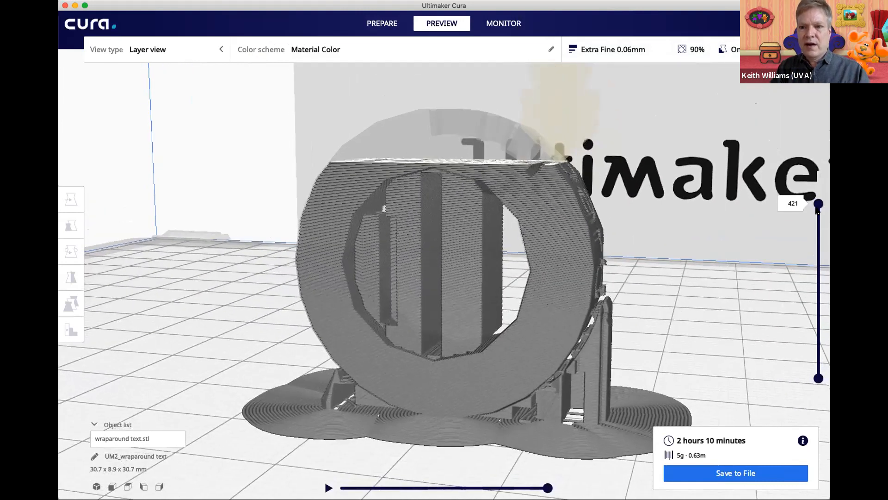
# - Lower the displayed range to about layer 340, play the print-head simulation of the ring with supports, and pause it
pyautogui.moveTo(818, 204); pyautogui.dragTo(818, 234)
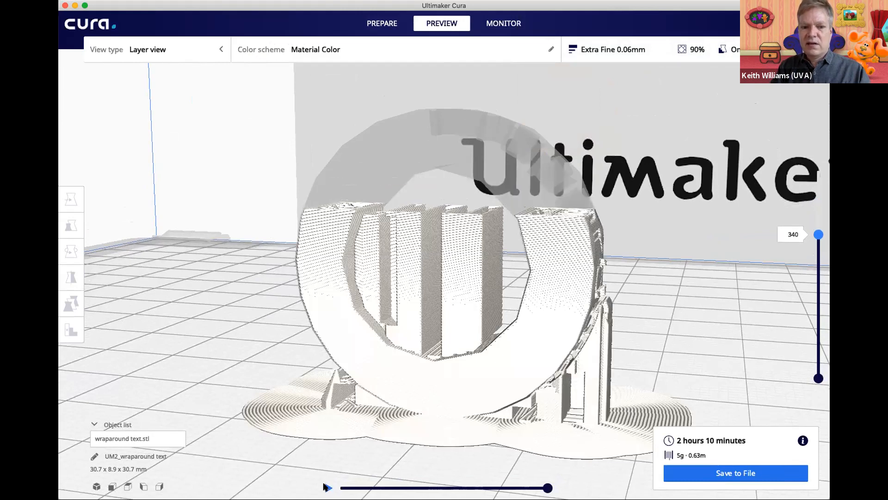
pyautogui.click(328, 487)
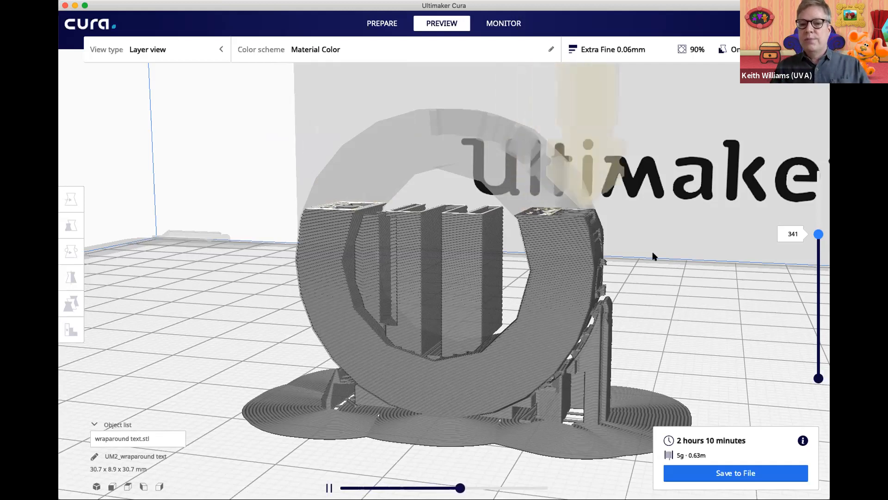
pyautogui.moveTo(637, 258); pyautogui.dragTo(579, 254, button='middle')
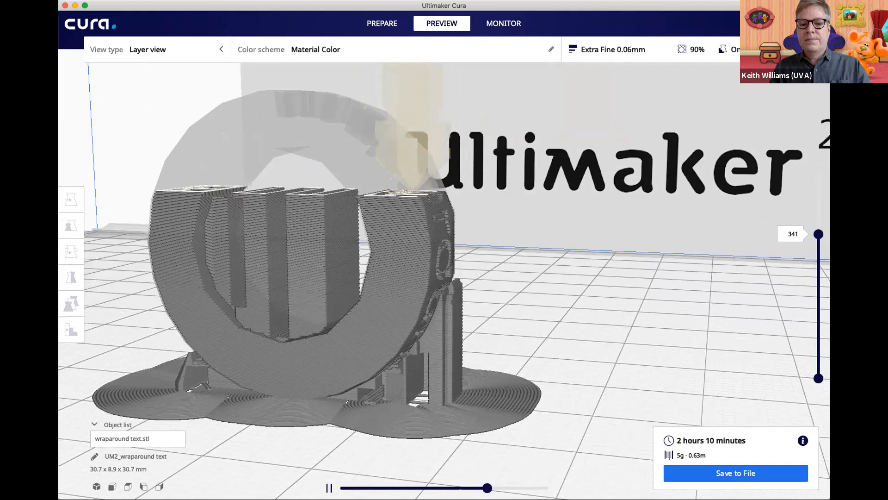
pyautogui.click(329, 488)
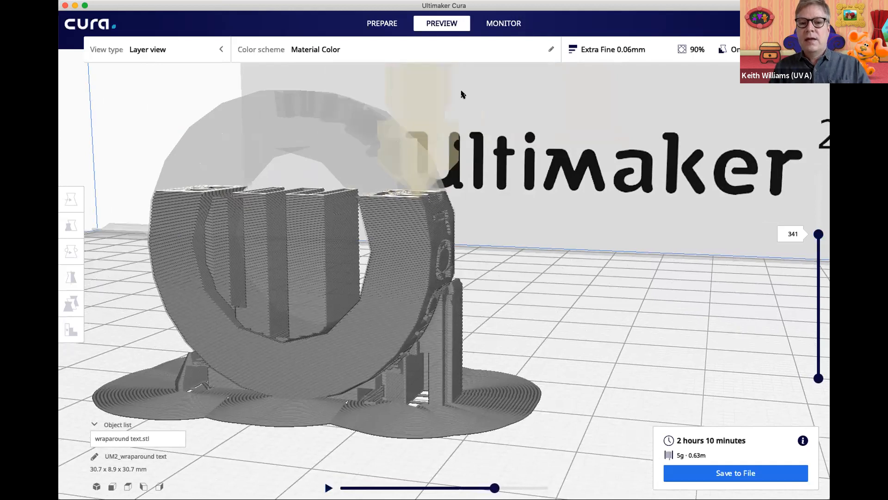
# - Return to the preparation view, rotate the ring onto its side and lay it flat on the build plate
pyautogui.click(389, 24)
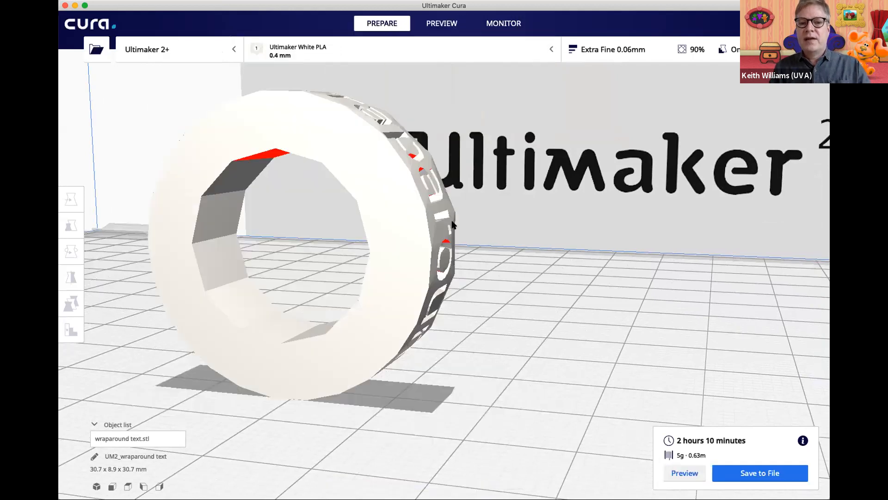
pyautogui.moveTo(500, 265); pyautogui.dragTo(543, 263, button='right')
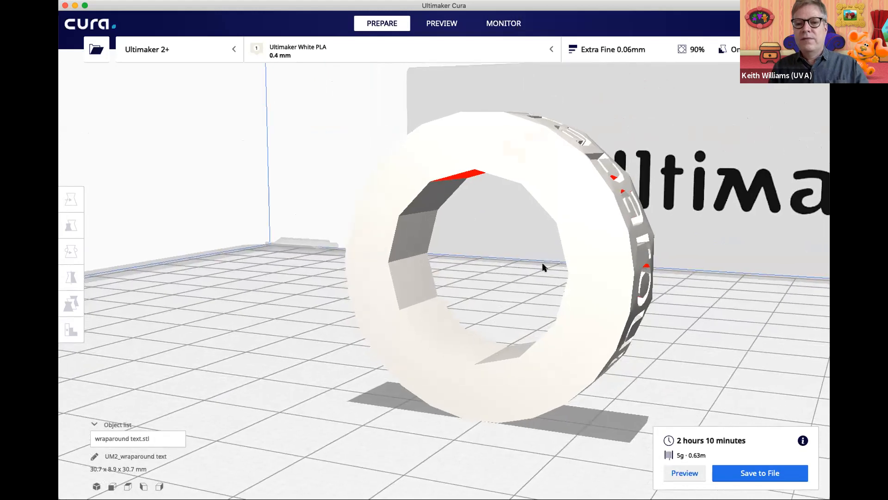
pyautogui.click(570, 202)
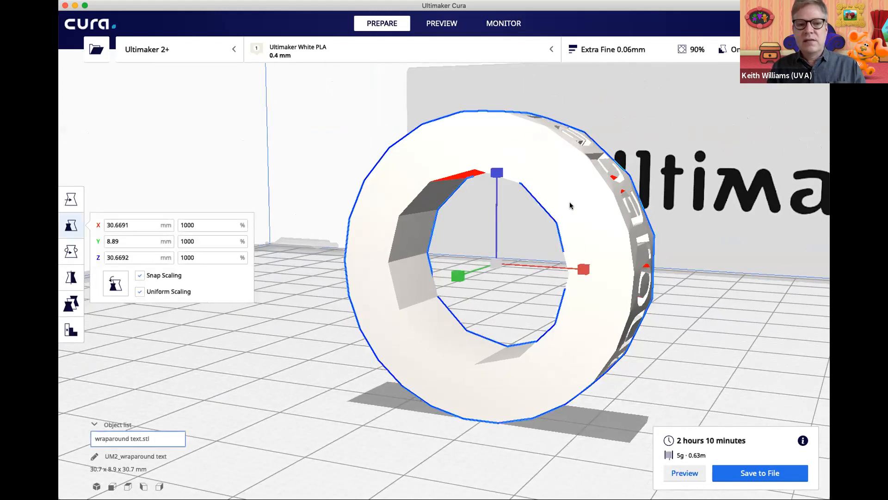
pyautogui.click(71, 251)
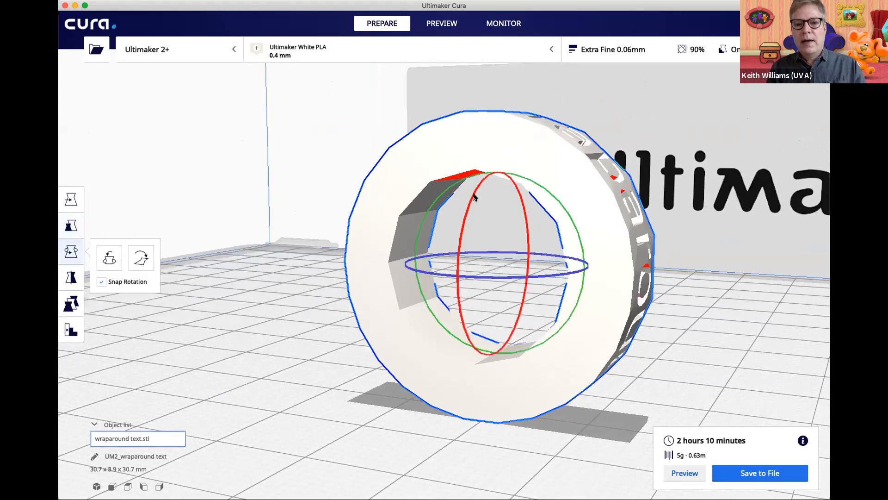
pyautogui.moveTo(474, 194); pyautogui.dragTo(430, 483)
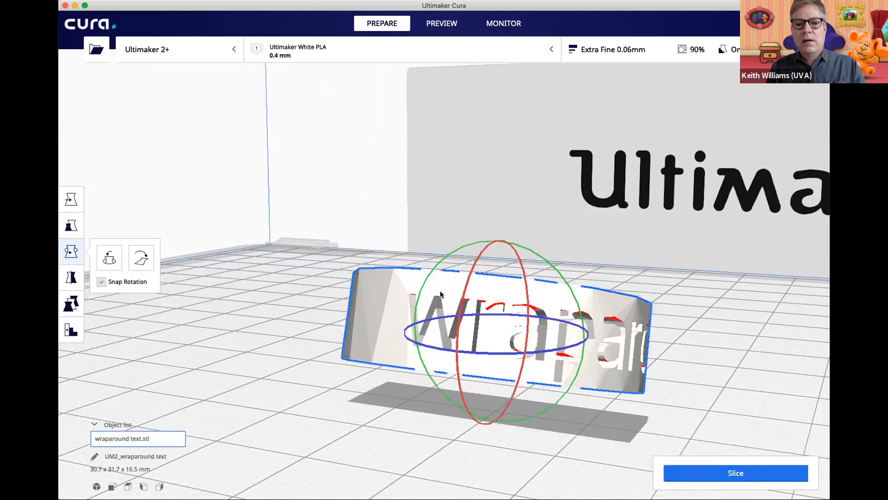
pyautogui.moveTo(481, 260); pyautogui.dragTo(468, 297)
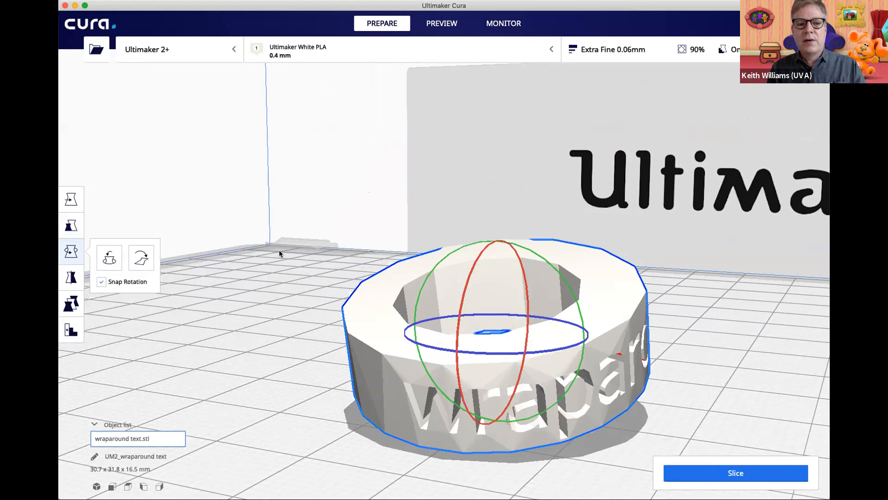
pyautogui.click(141, 257)
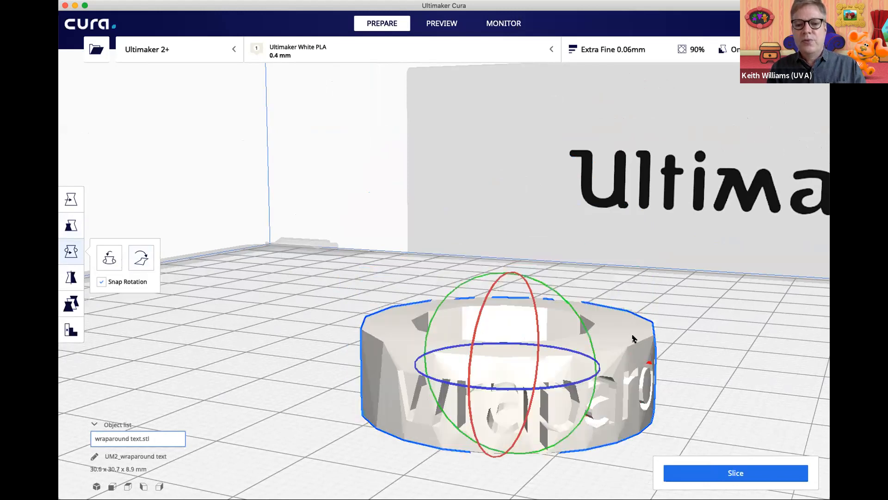
pyautogui.click(740, 335)
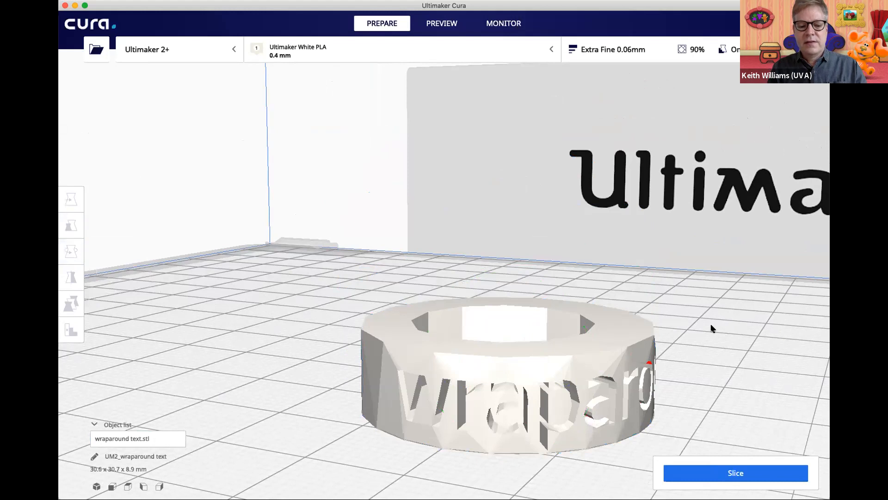
# - Slice the ring in its flat orientation
pyautogui.scroll(5, 703, 310)
pyautogui.scroll(-5, 706, 329)
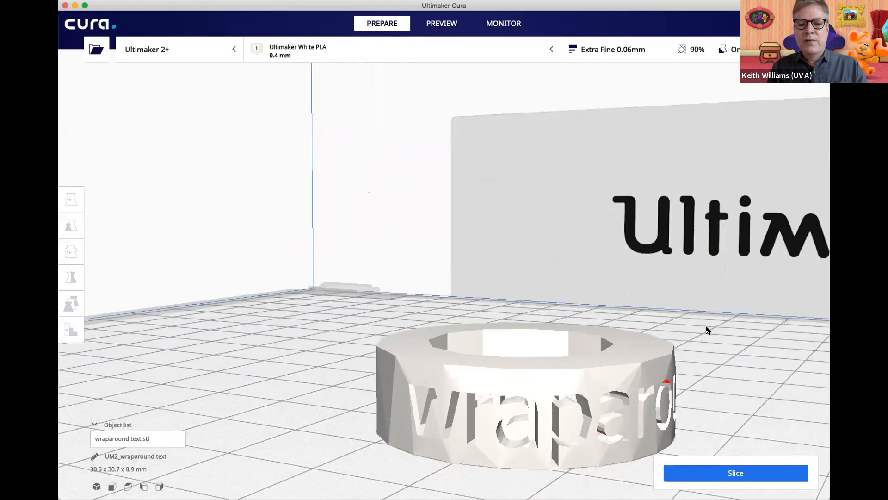
pyautogui.scroll(-3, 704, 319)
pyautogui.scroll(4, 694, 297)
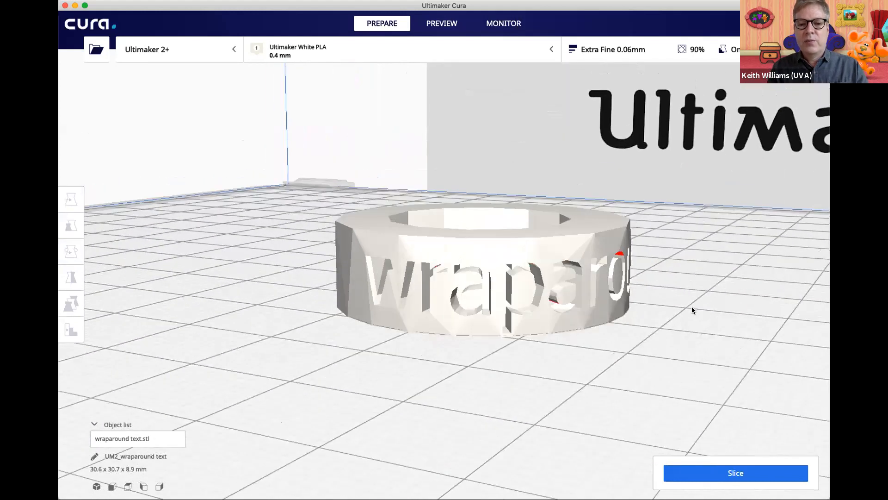
pyautogui.scroll(1, 692, 311)
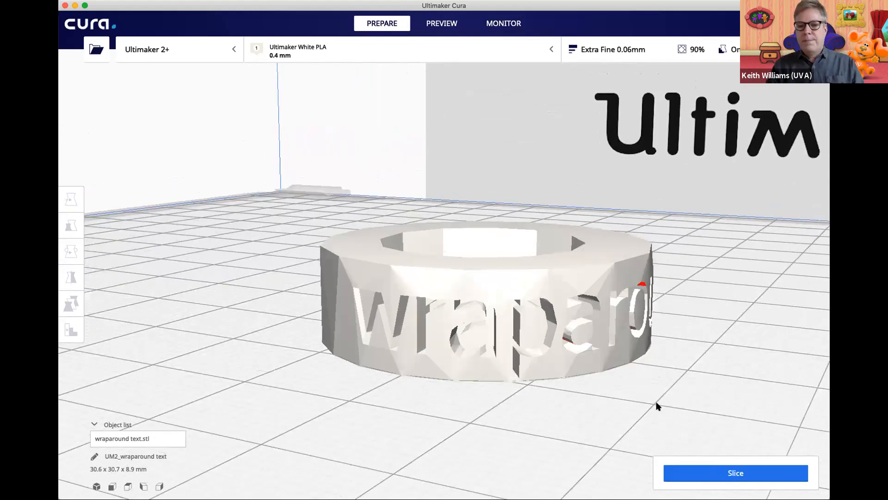
pyautogui.click(718, 473)
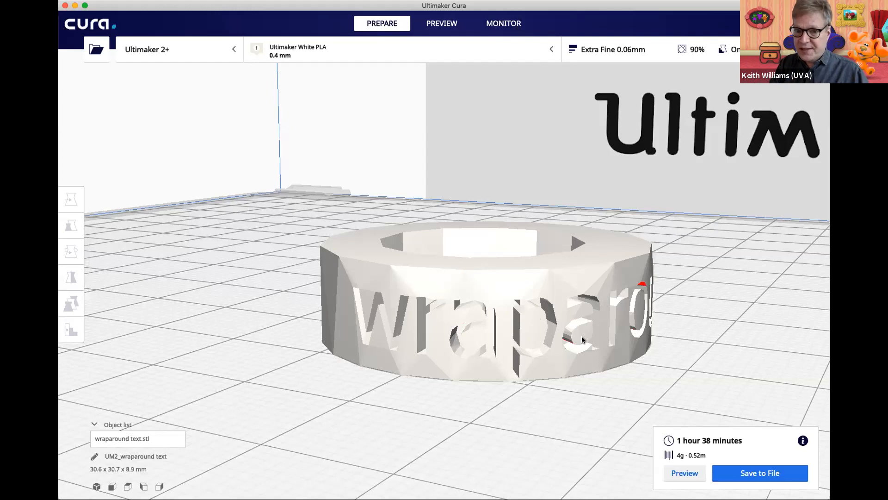
# - Preview the flat ring in layer view and lower the displayed range to layer 71
pyautogui.click(440, 28)
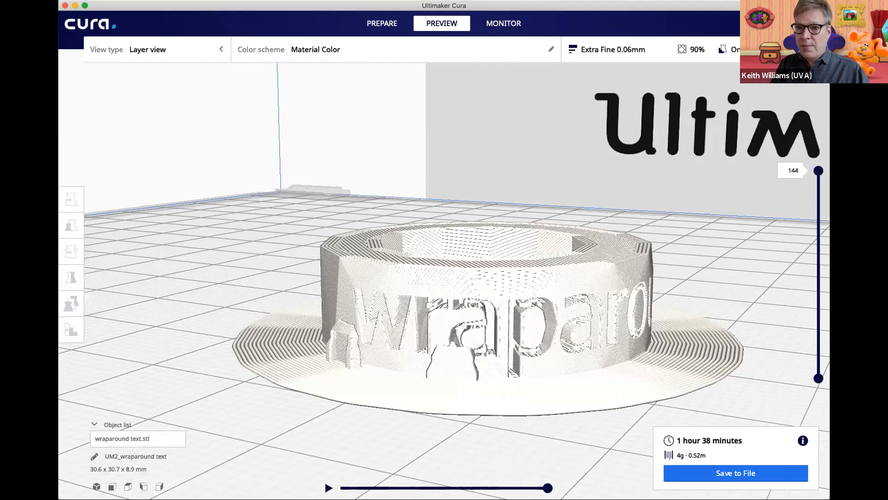
pyautogui.moveTo(818, 172); pyautogui.dragTo(814, 268)
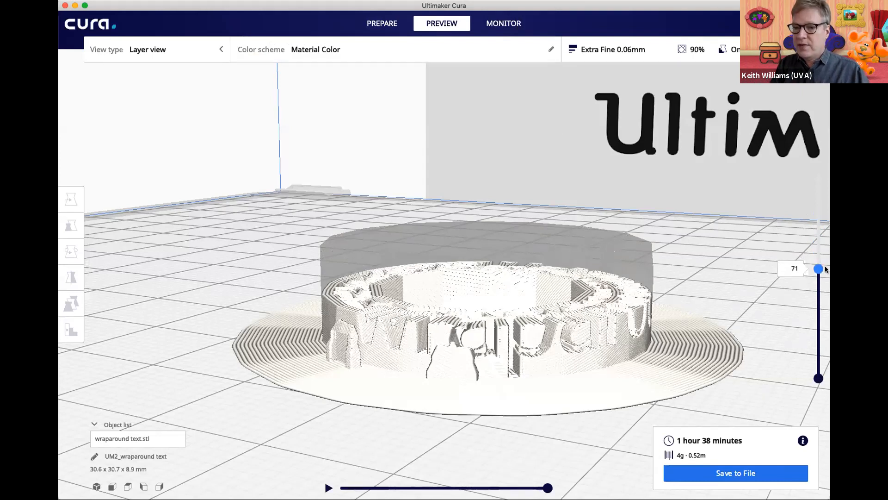
# - Raise the displayed range to top layer 144, then step down to layer 130 and back up to layer 139 to inspect the flat ring
pyautogui.moveTo(820, 268); pyautogui.dragTo(820, 159)
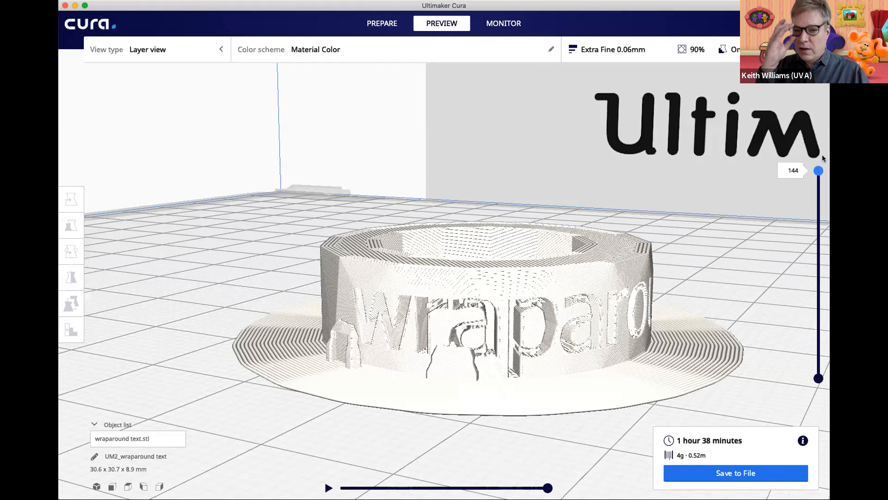
pyautogui.press('Down')
pyautogui.press('Down')
pyautogui.press('Down')
pyautogui.press('Down')
pyautogui.press('Down')
pyautogui.press('Down')
pyautogui.press('Down')
pyautogui.press('Down')
pyautogui.press('Down')
pyautogui.press('Down')
pyautogui.press('Down')
pyautogui.press('Down')
pyautogui.press('Down')
pyautogui.press('Down')
pyautogui.press('Down')
pyautogui.press('Down')
pyautogui.press('Down')
pyautogui.press('Down')
pyautogui.press('Down')
pyautogui.press('Down')
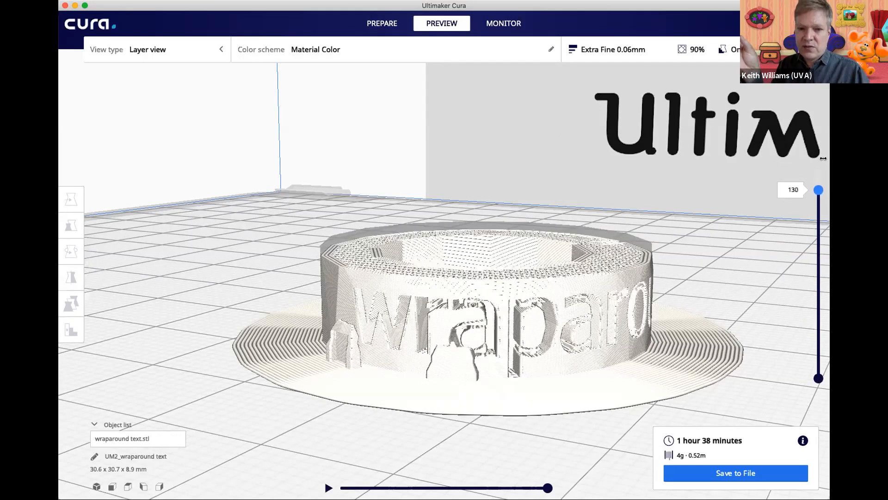
pyautogui.press('Up')
pyautogui.press('Up')
pyautogui.press('Up')
pyautogui.press('Up')
pyautogui.press('Up')
pyautogui.press('Up')
pyautogui.press('Up')
pyautogui.press('Up')
pyautogui.press('Up')
pyautogui.press('Up')
pyautogui.press('Up')
pyautogui.press('Up')
pyautogui.press('Up')
pyautogui.press('Up')
pyautogui.press('Up')
pyautogui.press('Up')
pyautogui.press('Up')
pyautogui.press('Up')
pyautogui.press('Up')
pyautogui.press('Up')
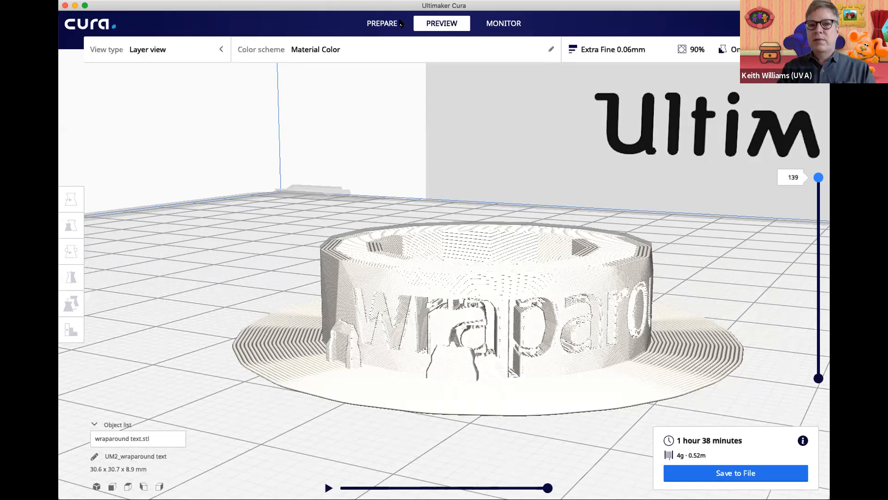
# - Return to the preparation view, stand the ring upright on its edge with a snapped 90-degree rotation, and inspect its overhangs
pyautogui.click(382, 23)
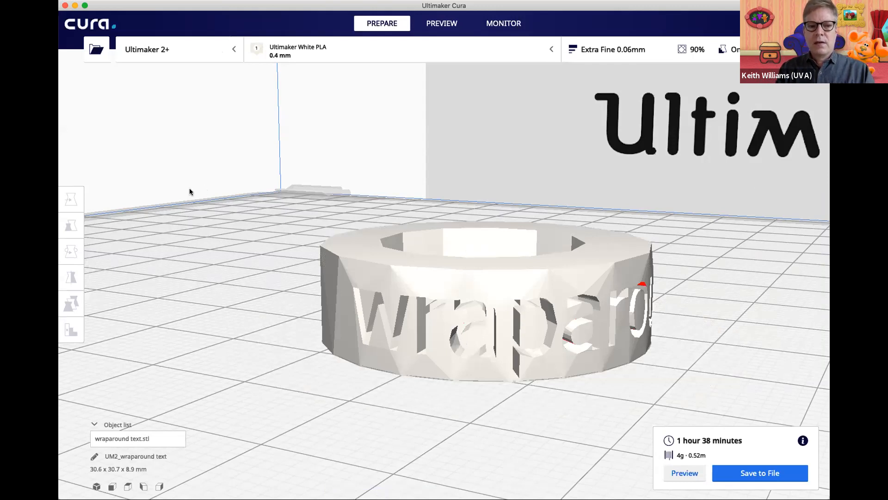
pyautogui.click(397, 330)
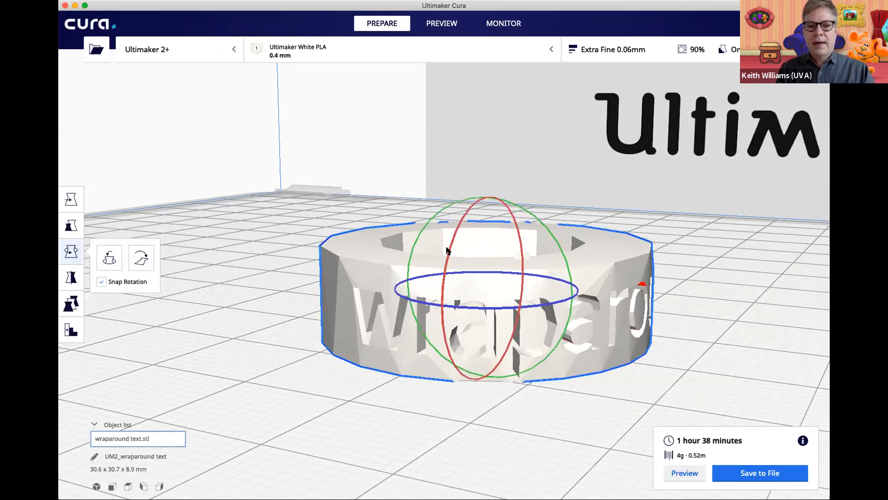
pyautogui.moveTo(489, 199); pyautogui.dragTo(560, 93)
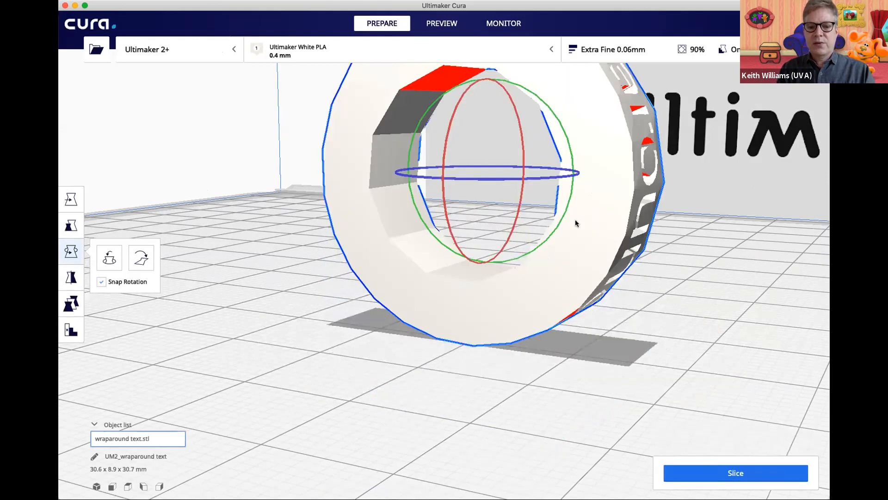
pyautogui.scroll(-2, 576, 220)
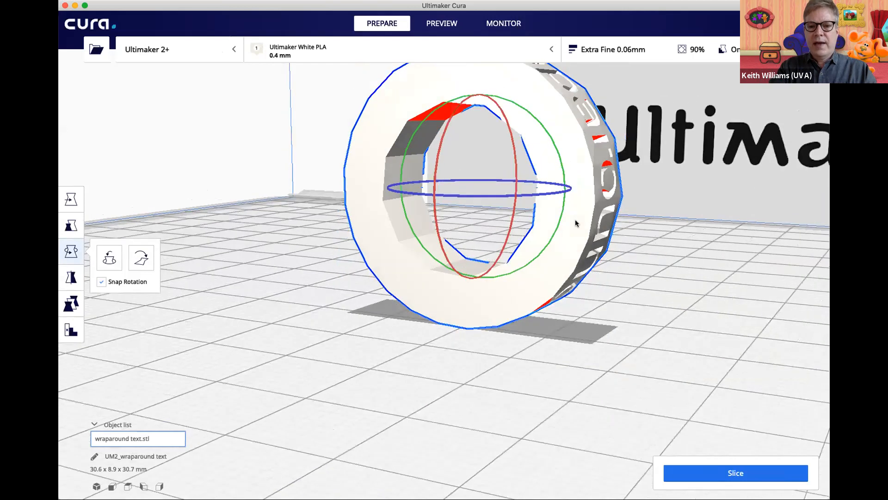
pyautogui.scroll(-2, 575, 223)
pyautogui.moveTo(434, 235); pyautogui.dragTo(438, 251, button='middle')
pyautogui.moveTo(422, 252); pyautogui.dragTo(401, 272, button='right')
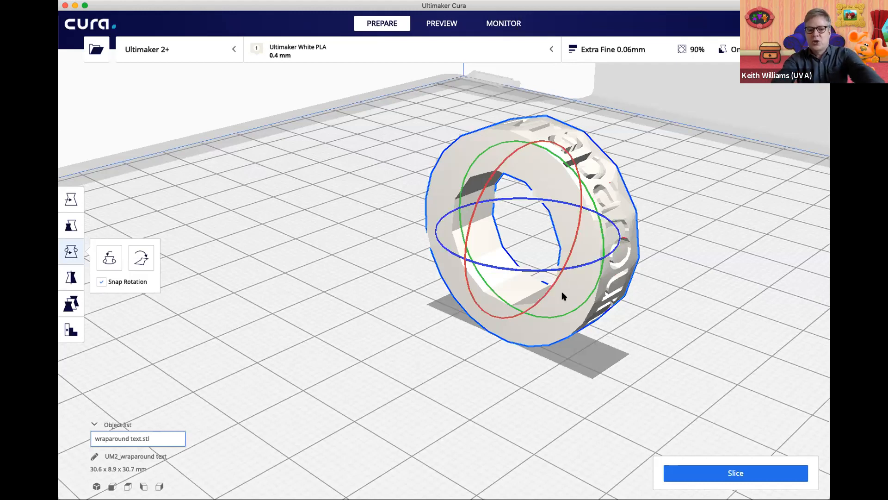
pyautogui.moveTo(567, 266); pyautogui.dragTo(602, 240, button='right')
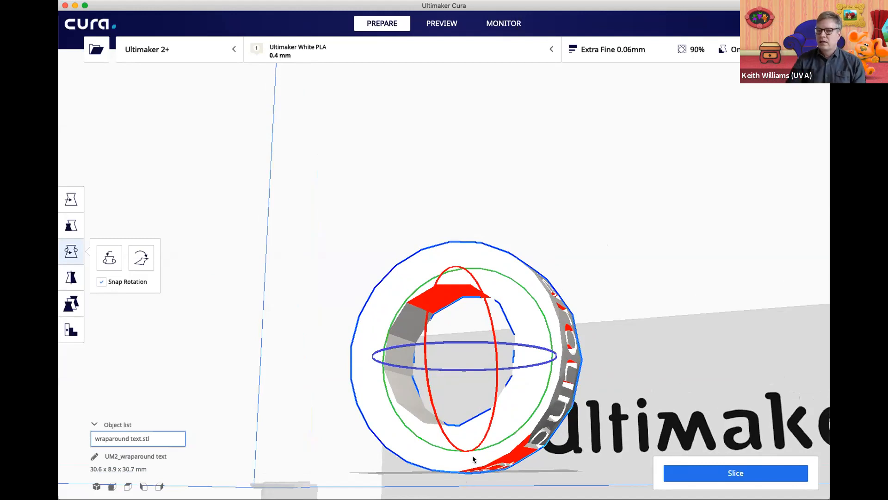
# - Slice the upright ring and preview it in layer view with the displayed range lowered to layer 44
pyautogui.click(713, 472)
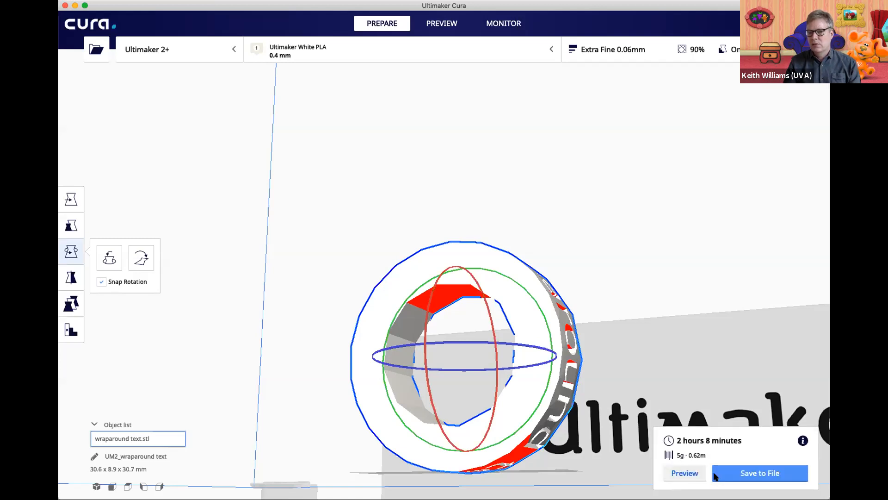
pyautogui.click(738, 338)
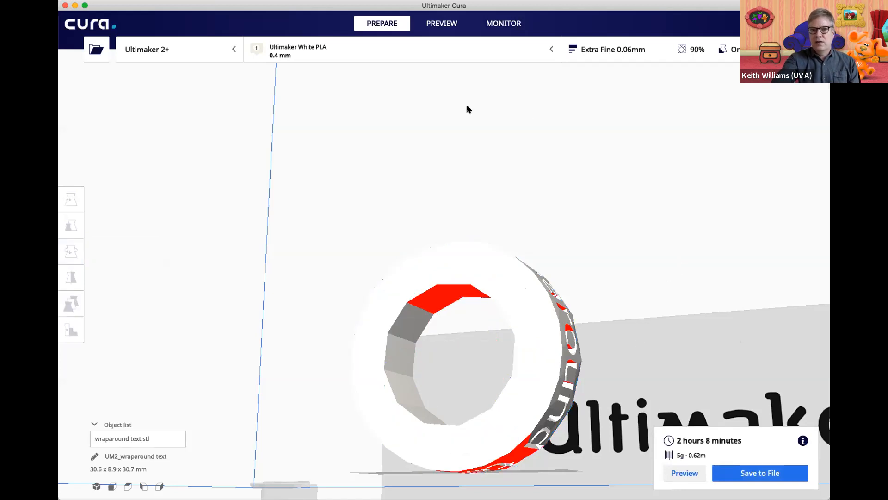
pyautogui.click(440, 26)
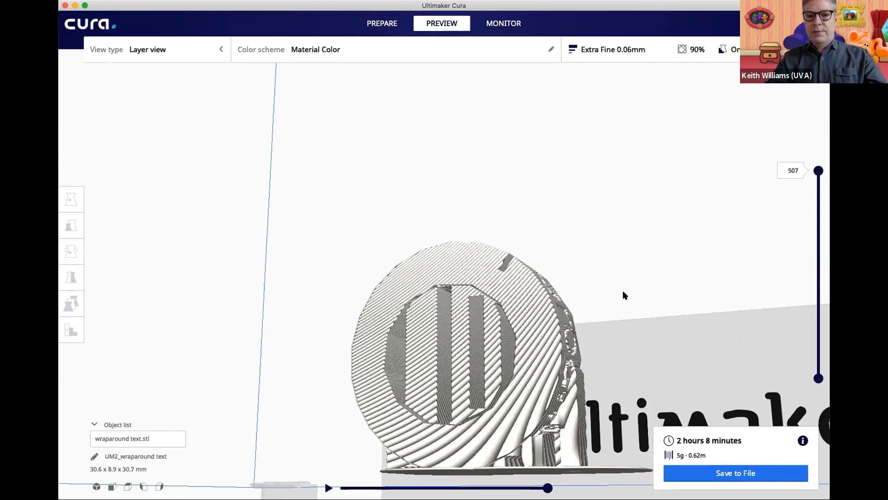
pyautogui.moveTo(622, 290); pyautogui.dragTo(629, 251, button='right')
pyautogui.moveTo(628, 249); pyautogui.dragTo(624, 254, button='middle')
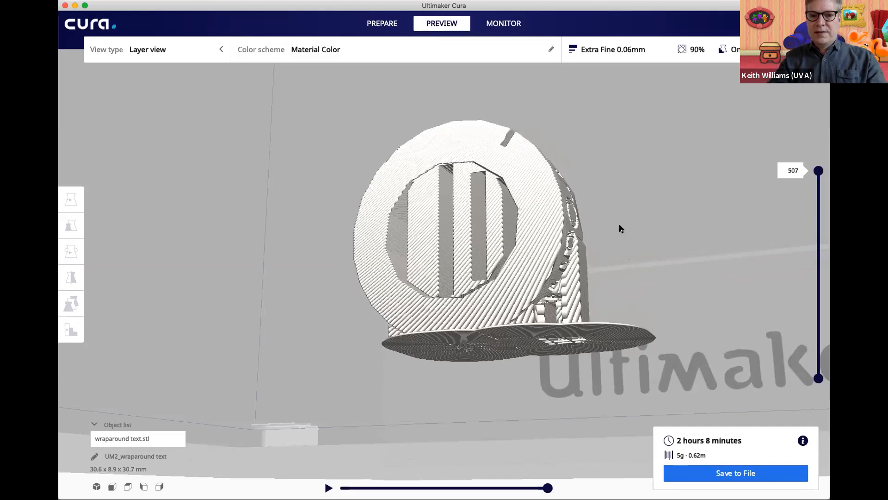
pyautogui.moveTo(819, 187); pyautogui.dragTo(799, 352)
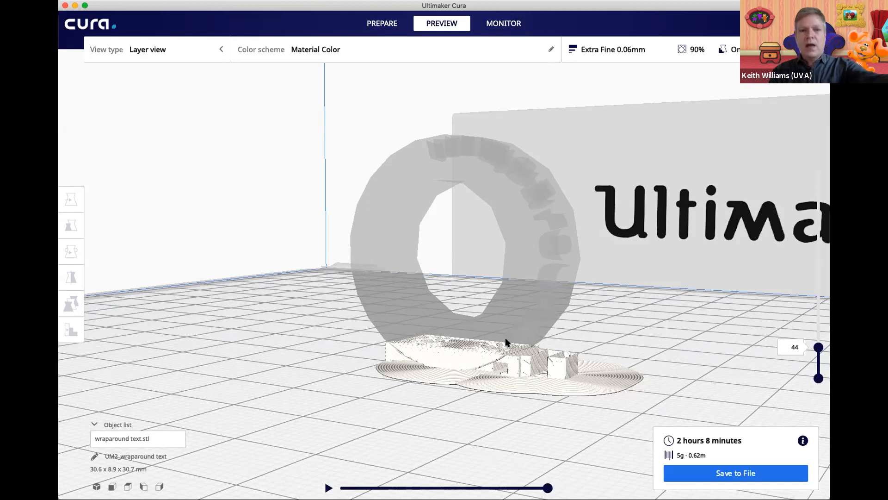
# - Clear the build plate and open the recent file uploads-files-844864-column.obj
pyautogui.click(155, 0)
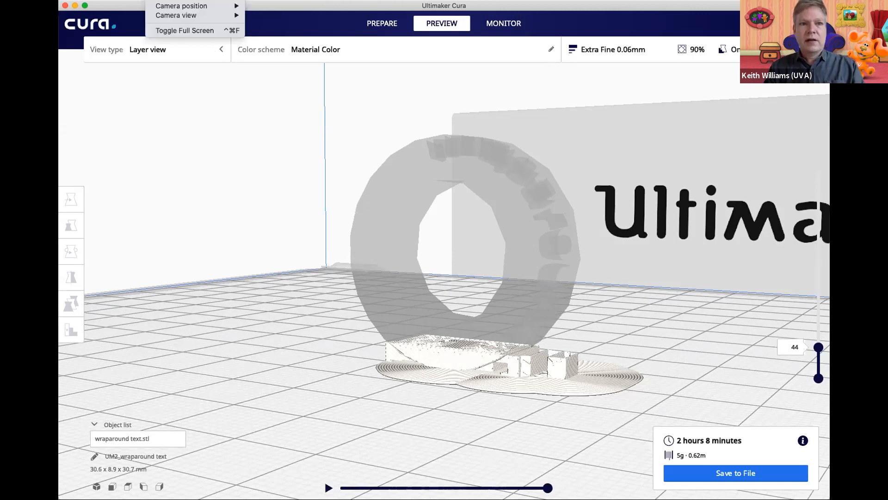
pyautogui.moveTo(134, 0)
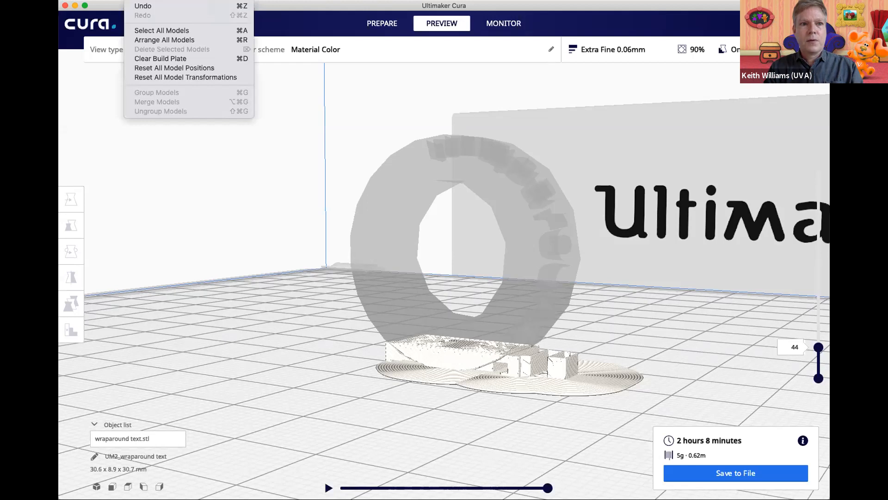
pyautogui.click(155, 58)
pyautogui.click(141, 1)
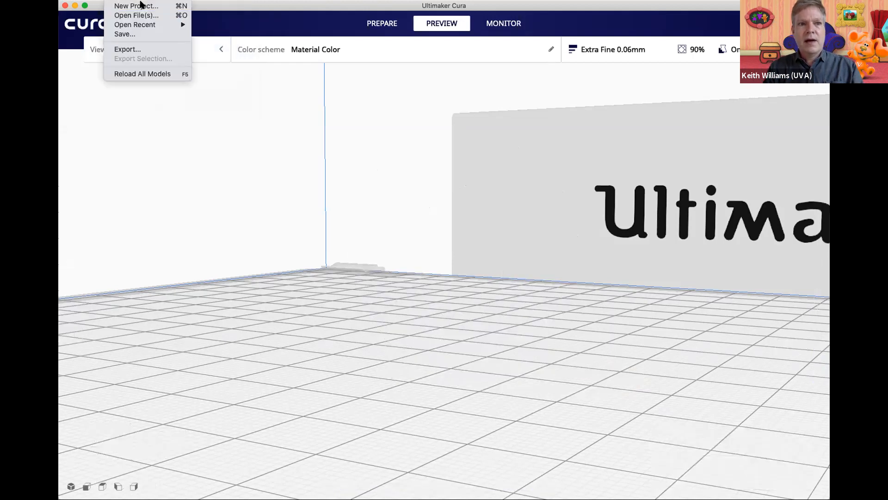
pyautogui.moveTo(181, 24)
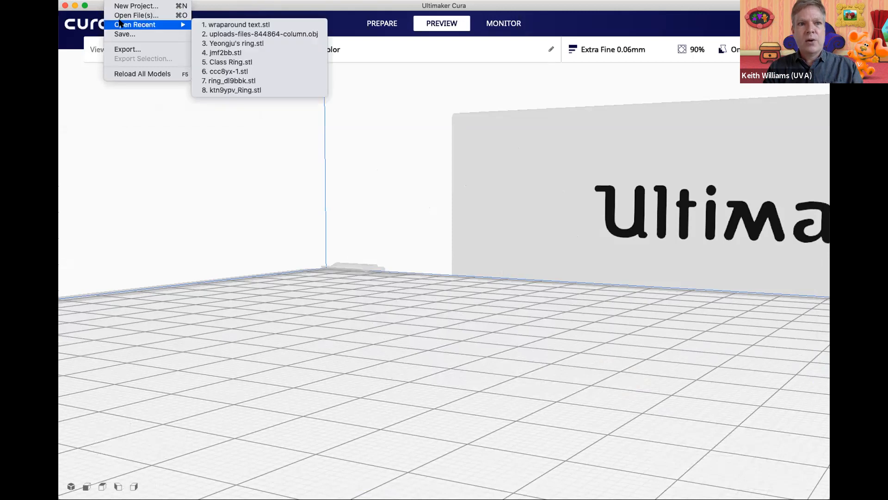
pyautogui.click(214, 33)
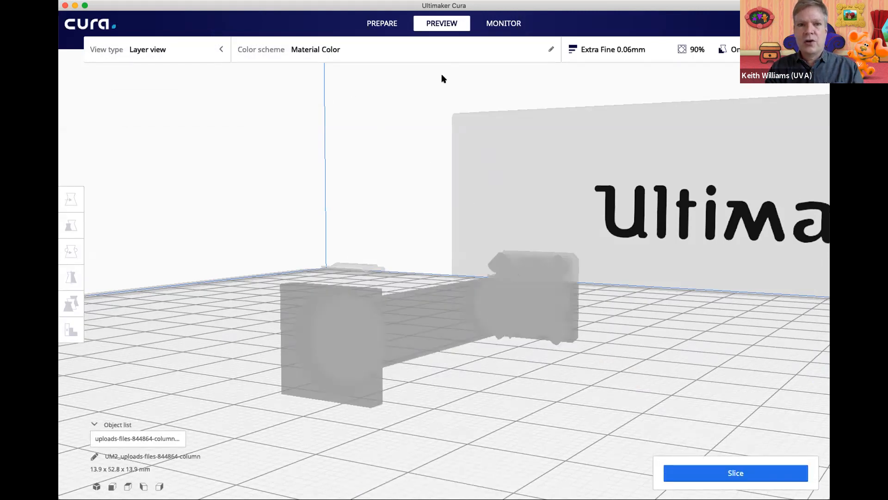
# - Switch to the preparation view and rotate the column upright so that it stands on its square base
pyautogui.click(390, 27)
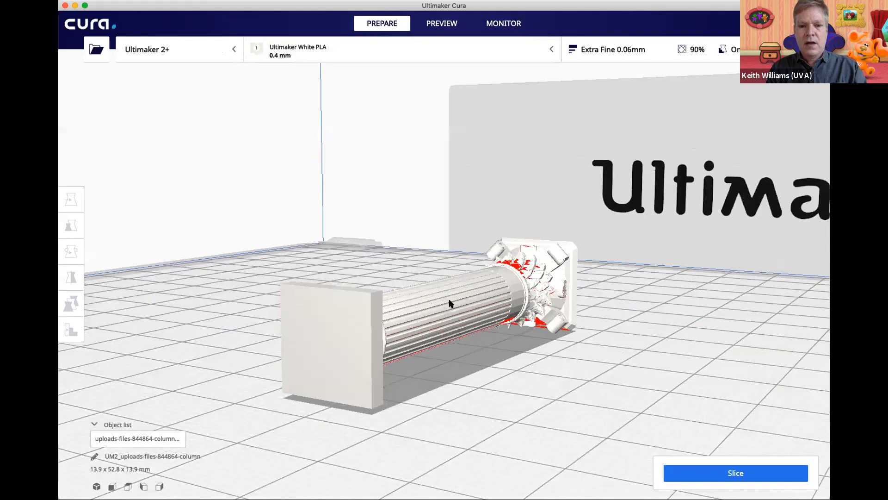
pyautogui.moveTo(449, 300); pyautogui.dragTo(484, 251, button='middle')
pyautogui.moveTo(485, 251); pyautogui.dragTo(654, 288, button='right')
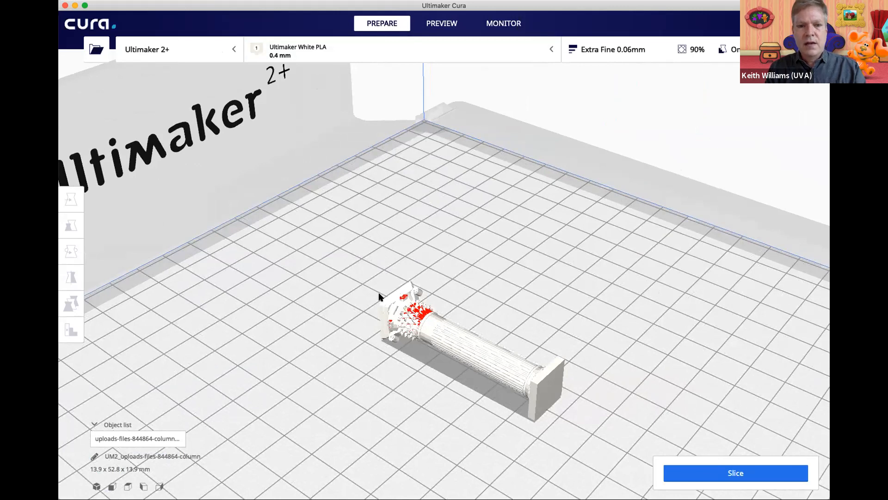
pyautogui.click(398, 305)
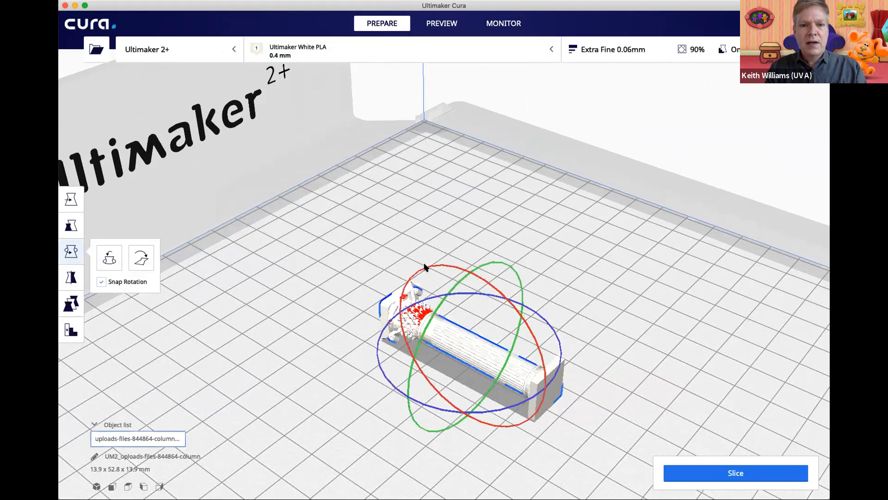
pyautogui.moveTo(430, 267); pyautogui.dragTo(576, 368)
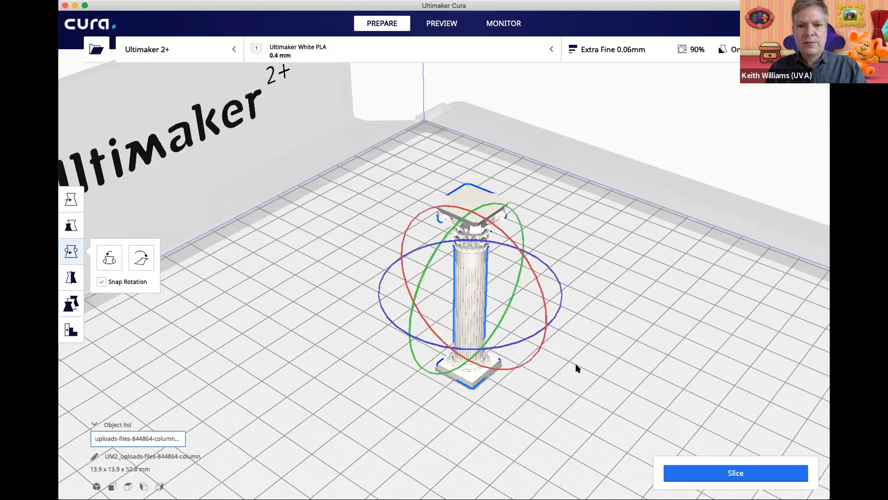
pyautogui.click(591, 280)
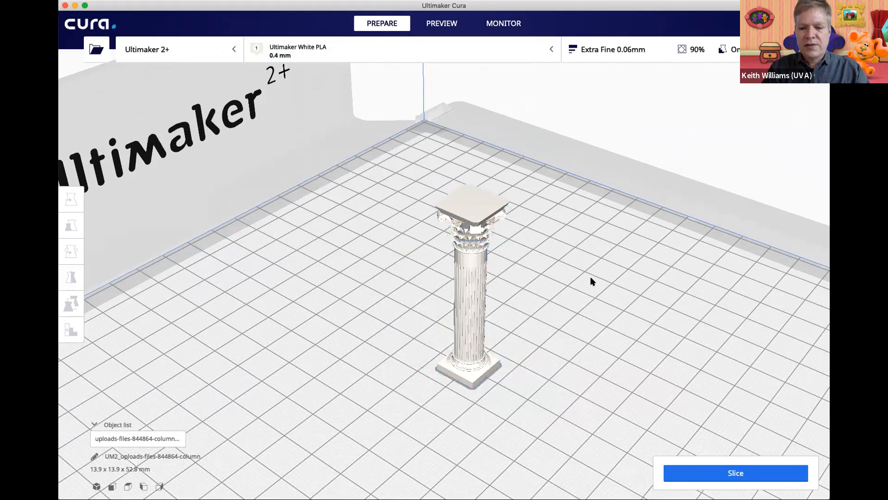
# - Slice the upright column with supports and preview its layers with the displayed range lowered to layer 582
pyautogui.scroll(2, 591, 278)
pyautogui.scroll(2, 591, 278)
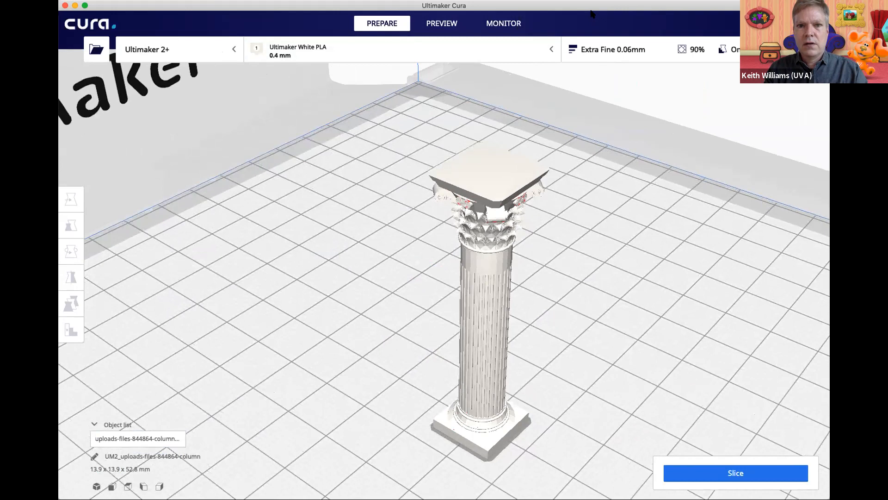
pyautogui.moveTo(518, 223); pyautogui.dragTo(481, 46, button='right')
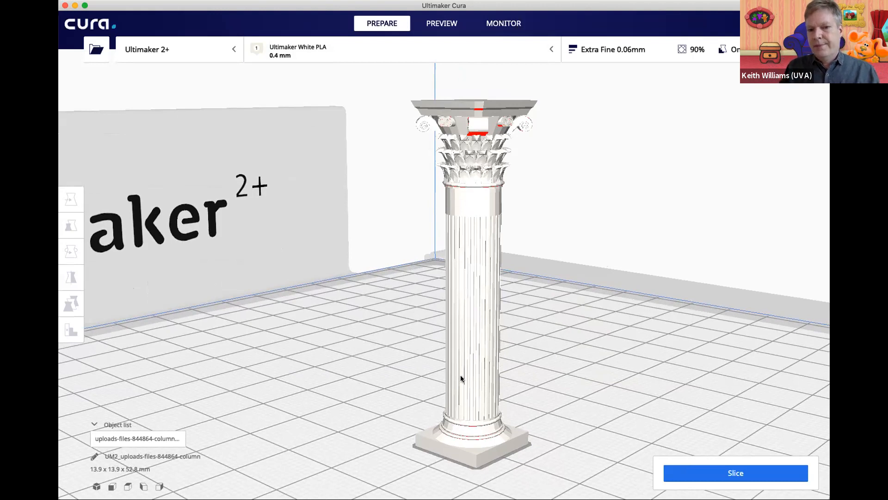
pyautogui.click(715, 472)
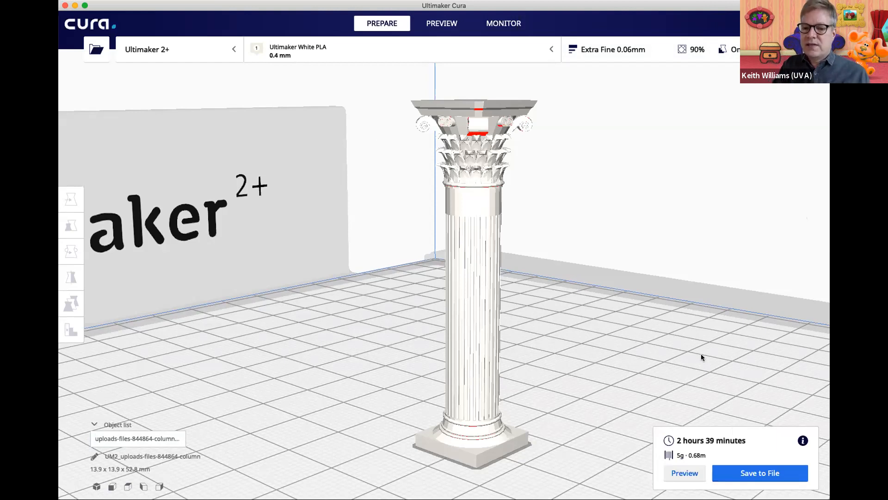
pyautogui.click(442, 23)
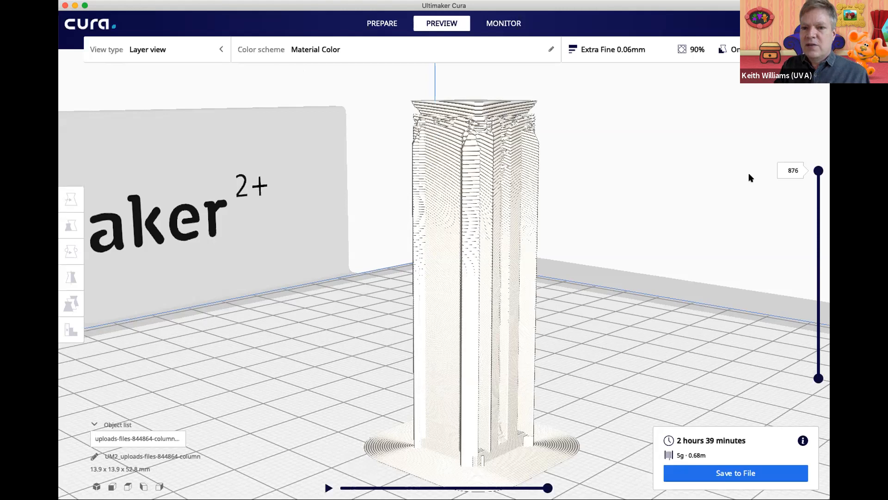
pyautogui.click(817, 170)
pyautogui.moveTo(815, 183); pyautogui.dragTo(794, 222)
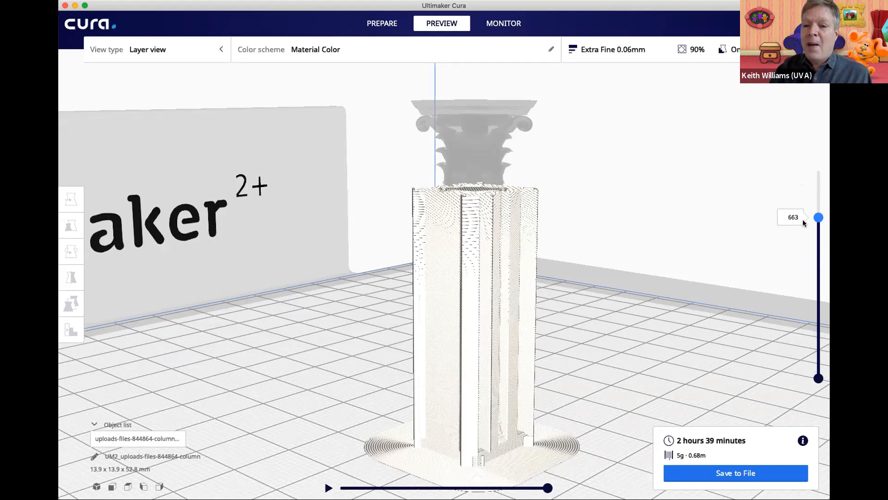
pyautogui.moveTo(811, 238)
pyautogui.mouseDown()
pyautogui.moveTo(805, 262)
pyautogui.moveTo(805, 235)
pyautogui.mouseUp()
# - Return to the preparation view and disable support generation in the print settings
pyautogui.click(388, 23)
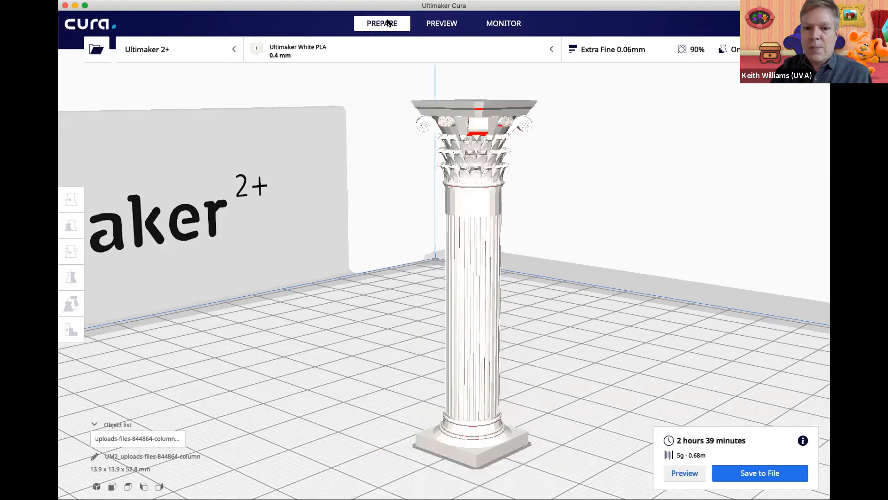
pyautogui.click(616, 53)
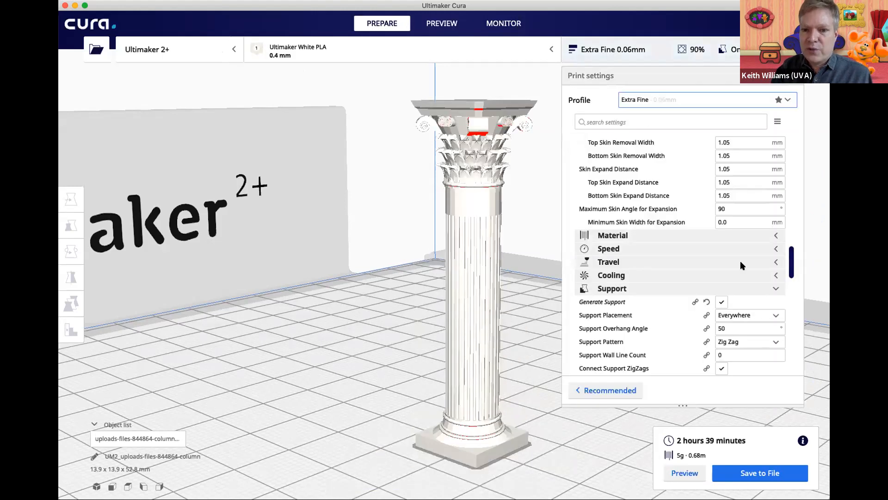
pyautogui.click(722, 302)
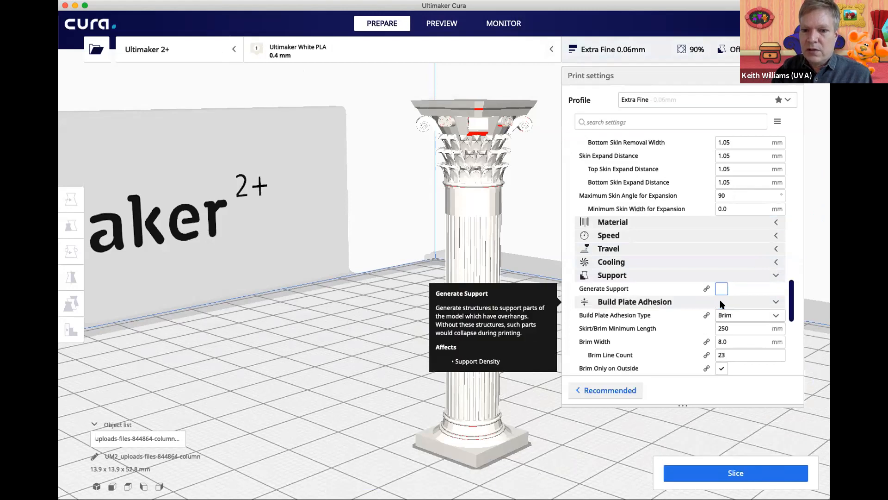
# - Slice the column again without supports and open its layer preview
pyautogui.click(729, 476)
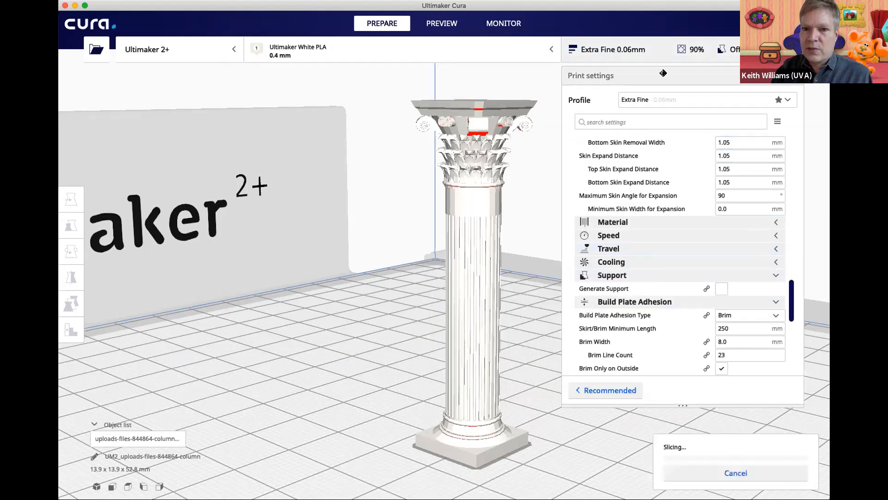
pyautogui.click(661, 48)
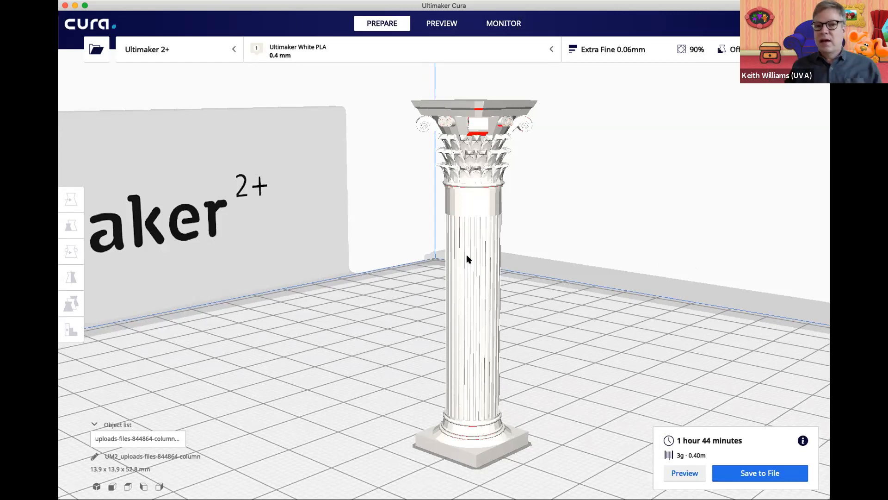
pyautogui.click(455, 26)
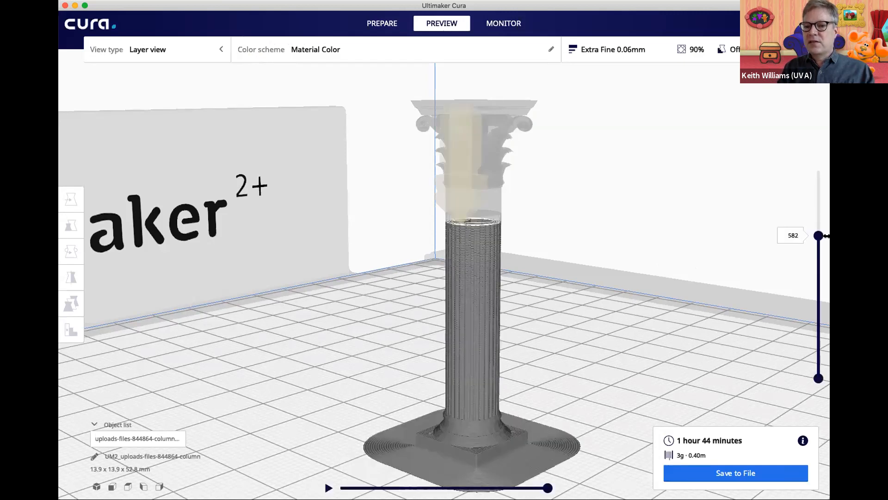
# - Lower the displayed layer range of the column to layer 373 to view the inside of its shaft
pyautogui.moveTo(817, 241); pyautogui.dragTo(817, 286)
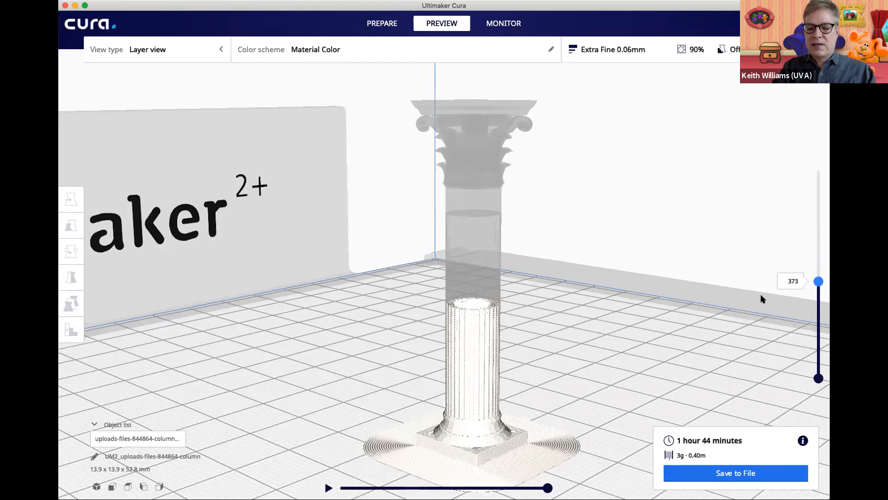
pyautogui.scroll(1, 762, 298)
pyautogui.scroll(3, 761, 295)
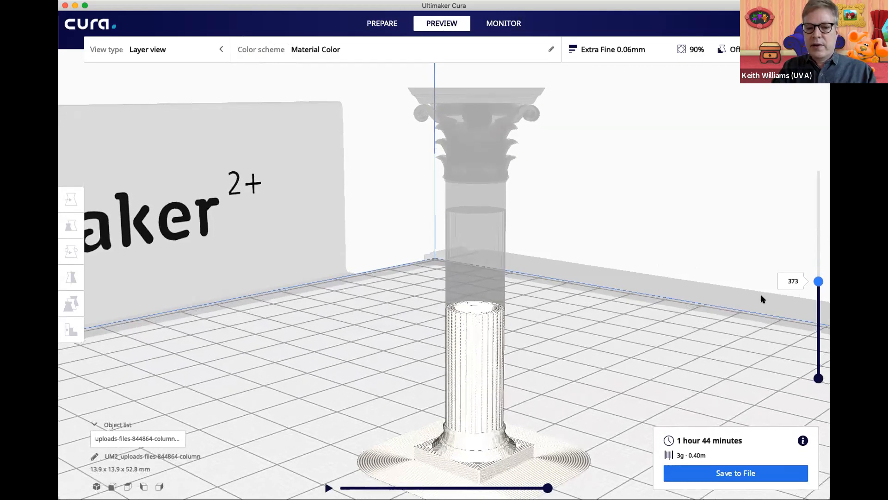
pyautogui.moveTo(679, 310); pyautogui.dragTo(677, 327, button='middle')
pyautogui.scroll(-2, 678, 331)
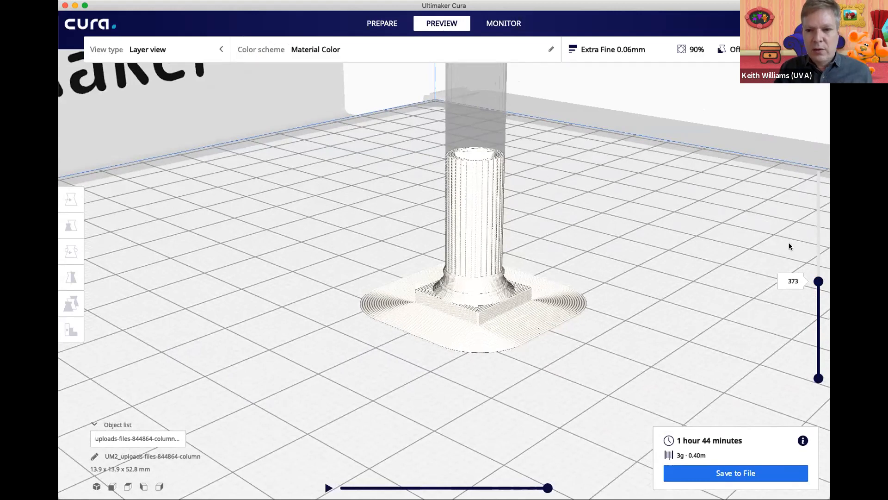
# - Raise the displayed layer range to layer 420 and play that layer's toolpath simulation with the shaft's hollow interior in view
pyautogui.moveTo(818, 281)
pyautogui.mouseDown()
pyautogui.moveTo(819, 258)
pyautogui.moveTo(818, 270)
pyautogui.mouseUp()
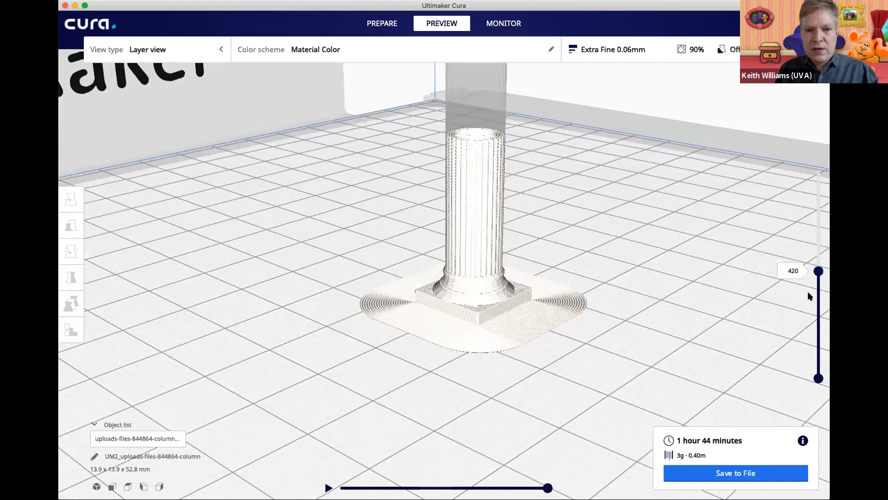
pyautogui.scroll(-3, 808, 299)
pyautogui.scroll(5, 800, 333)
pyautogui.scroll(3, 799, 341)
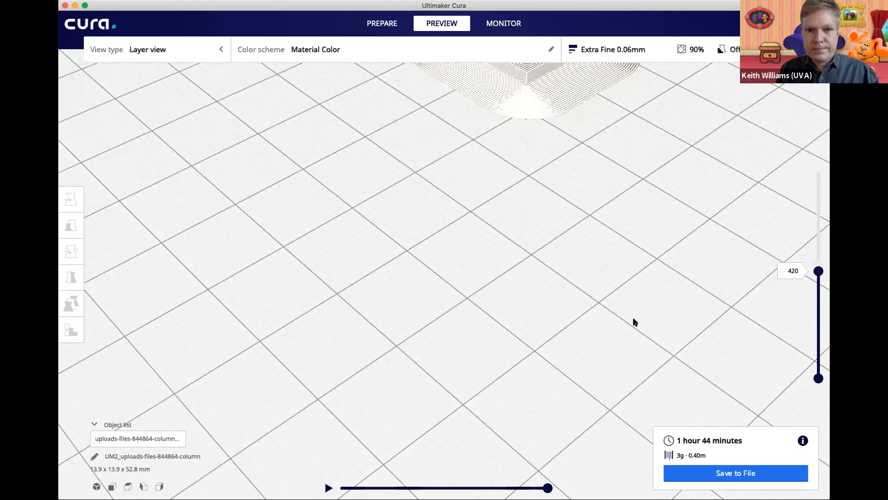
pyautogui.scroll(-5, 628, 344)
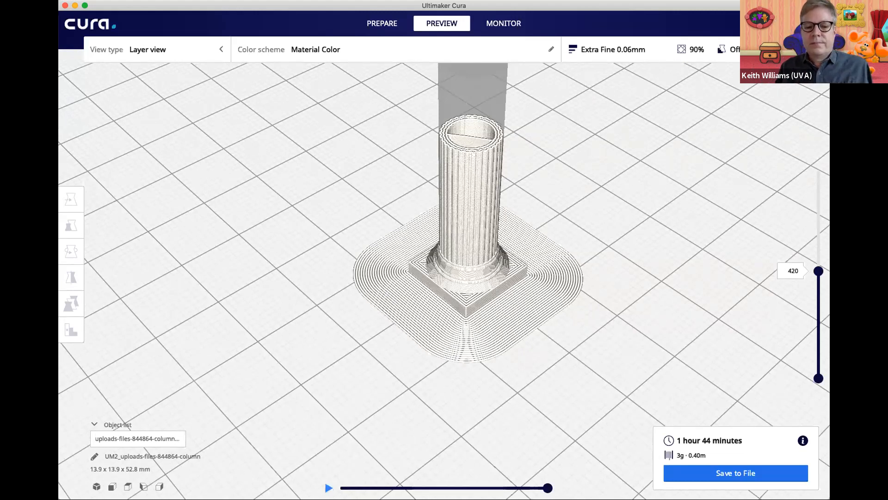
pyautogui.click(328, 488)
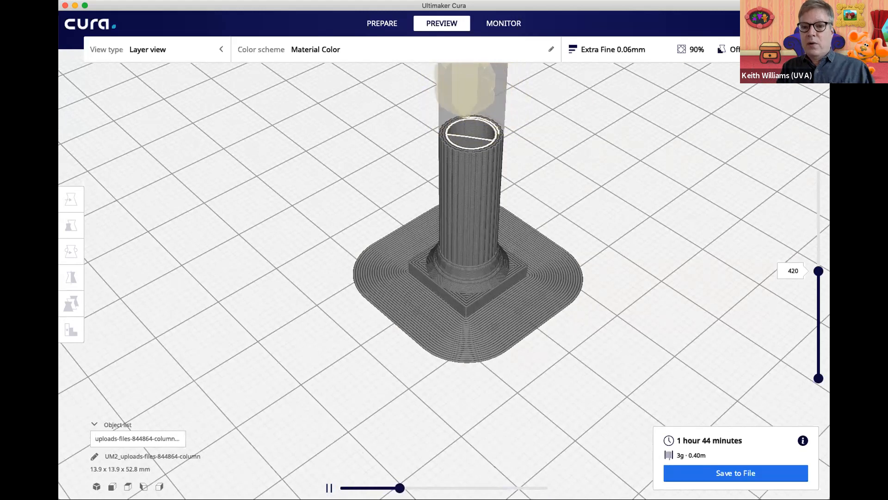
pyautogui.moveTo(545, 307); pyautogui.dragTo(540, 311, button='right')
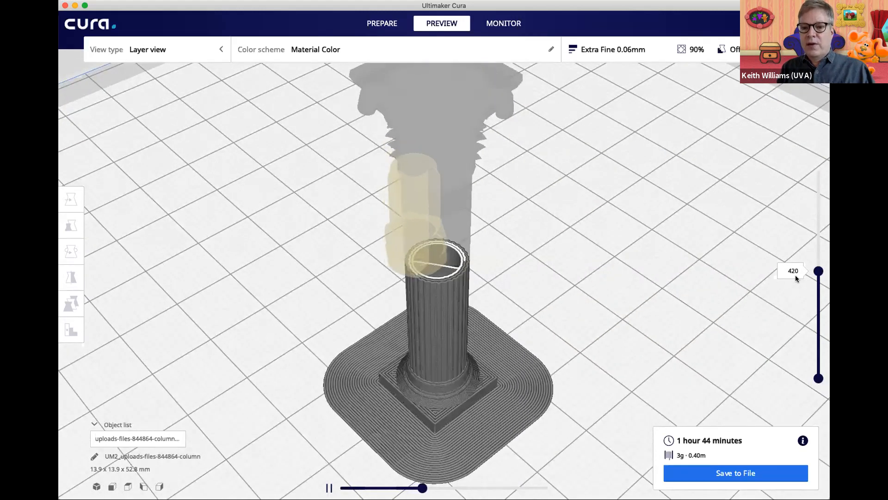
# - Set the displayed layer range to layer 575 and play the layer's nozzle path simulation, pausing it partway to inspect the infill
pyautogui.moveTo(818, 270); pyautogui.dragTo(823, 230)
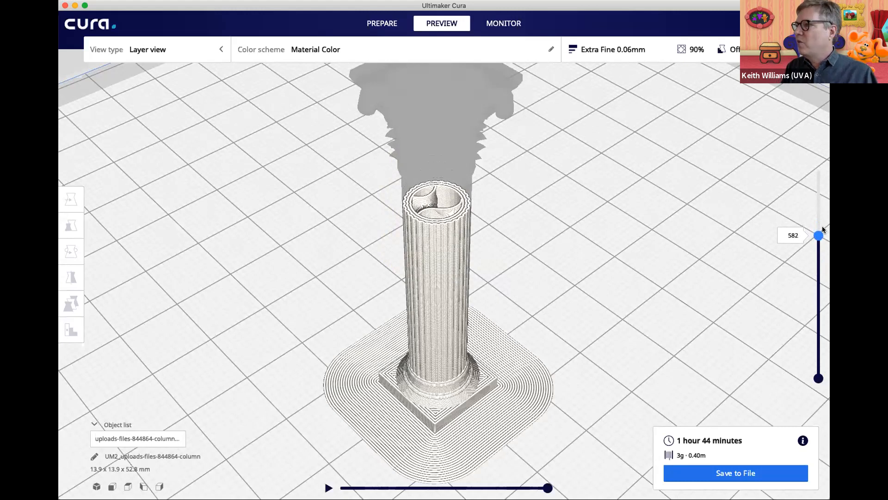
pyautogui.moveTo(823, 229)
pyautogui.mouseDown()
pyautogui.moveTo(827, 216)
pyautogui.moveTo(823, 237)
pyautogui.mouseUp()
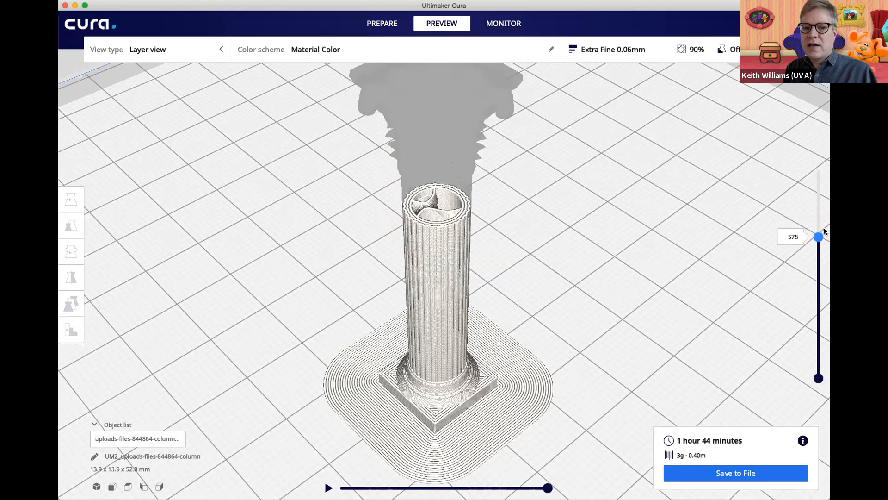
pyautogui.click(327, 488)
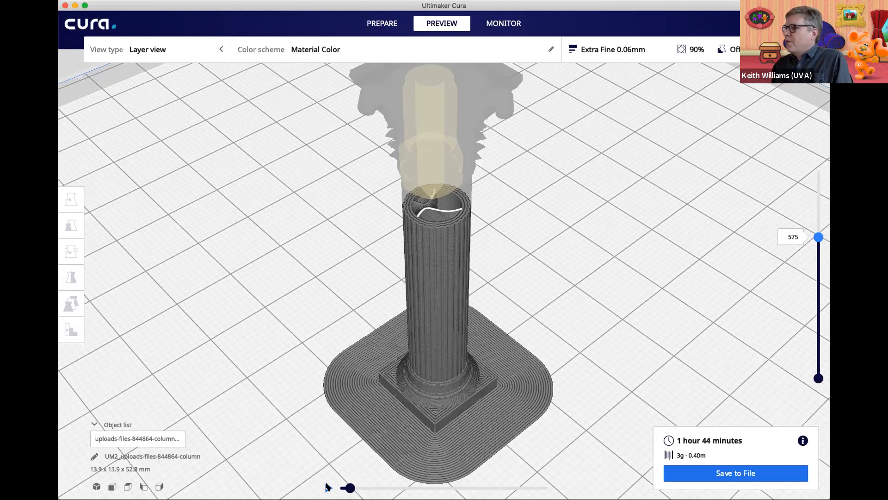
pyautogui.click(329, 488)
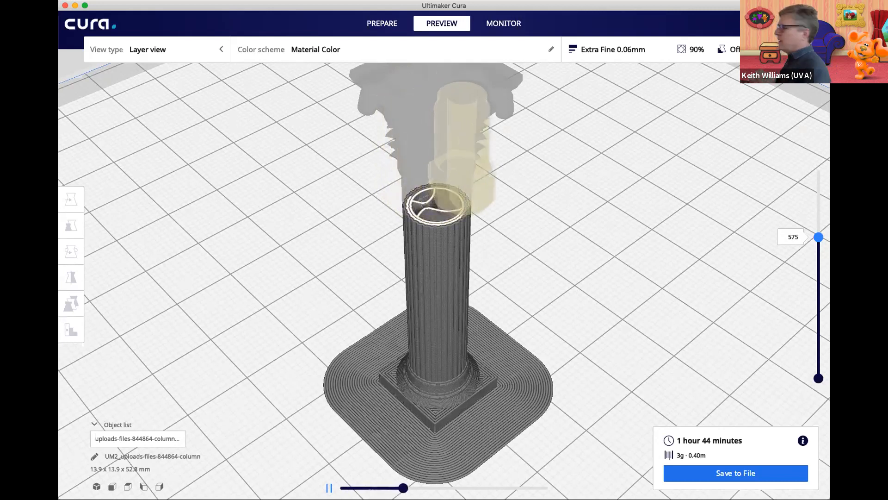
pyautogui.click(327, 487)
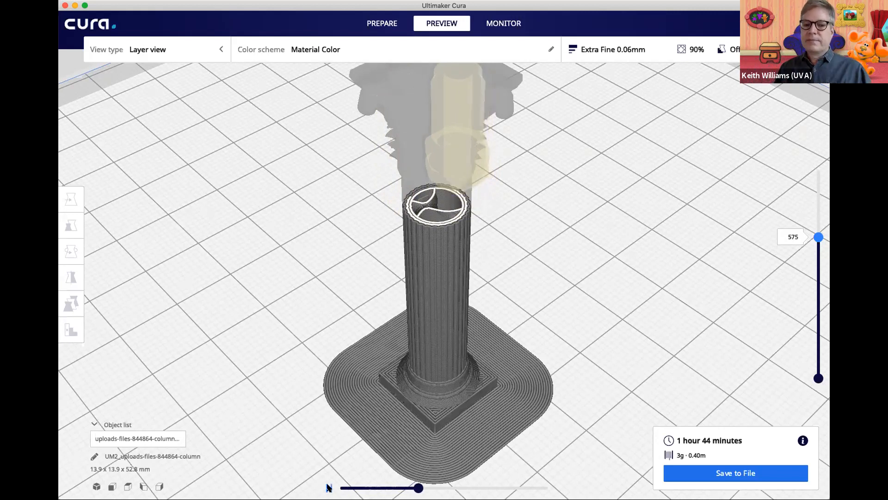